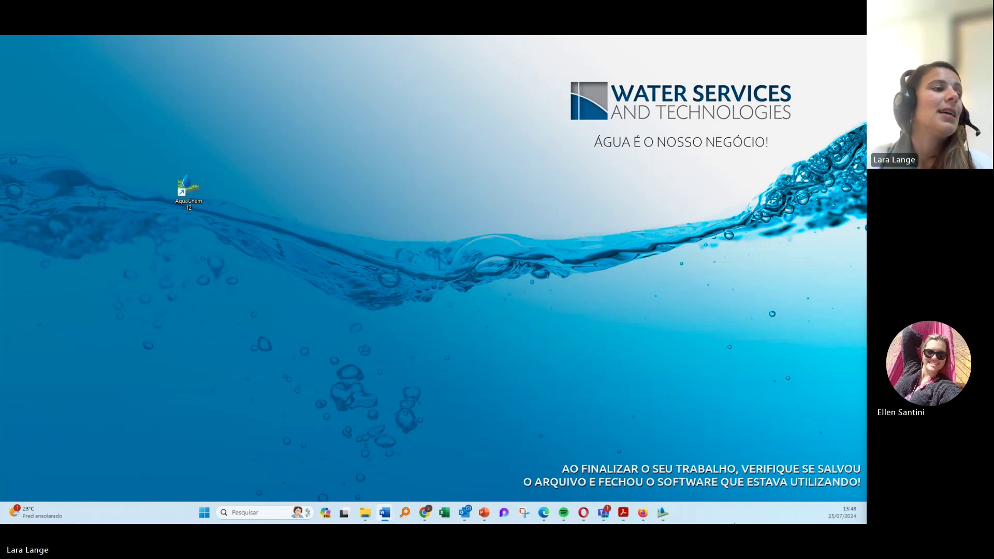
Switch to AquaChem and open the PHREEQC section of the AquaChem settings.
left_click(666, 513)
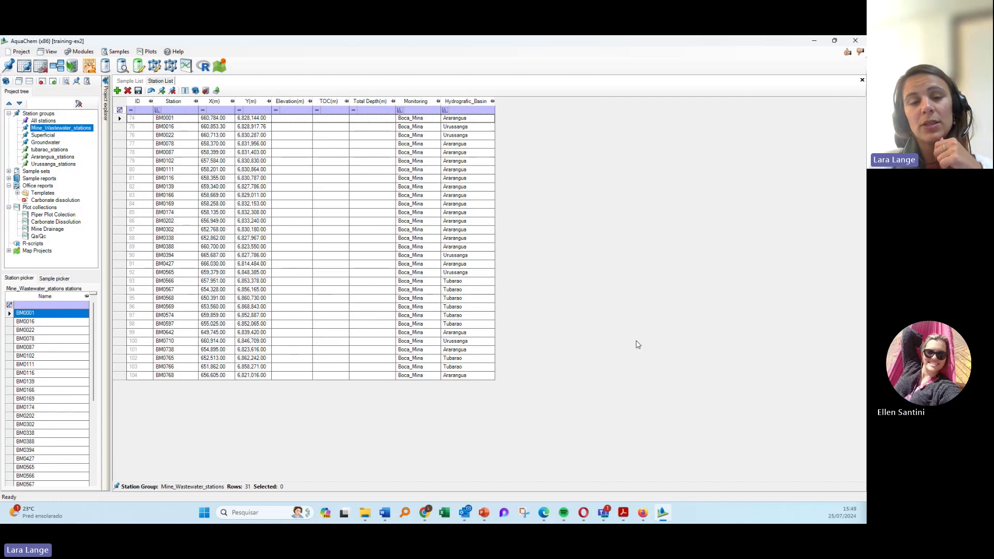
left_click(22, 52)
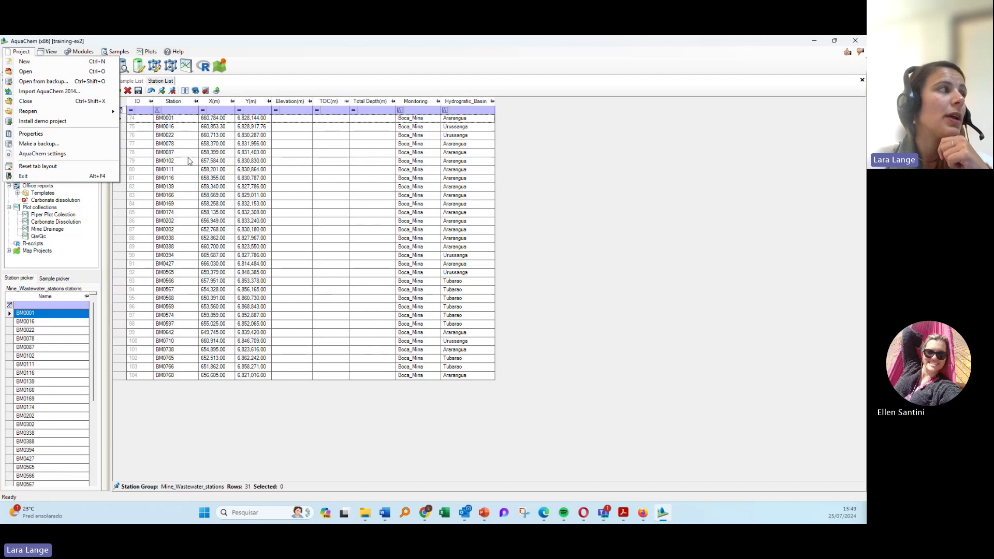
left_click(45, 154)
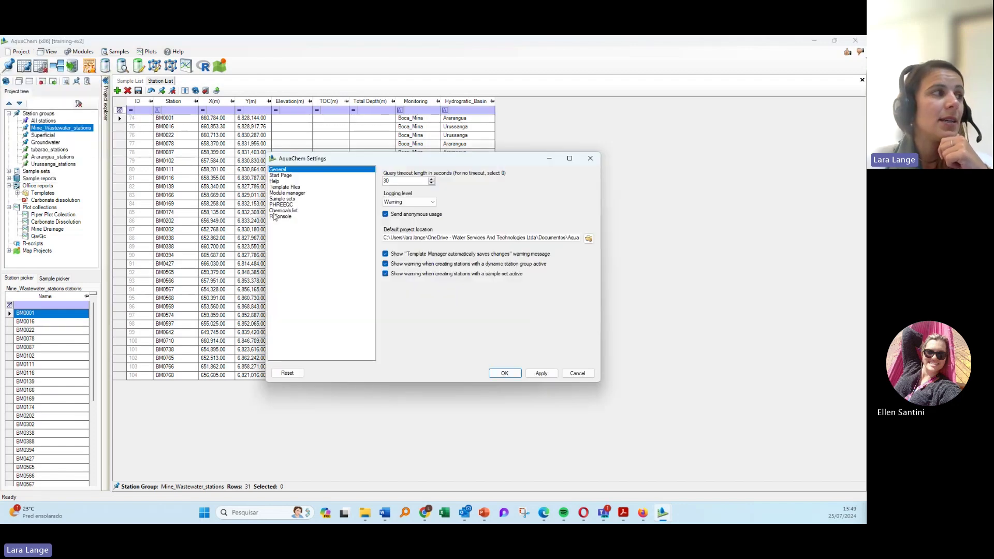
left_click(279, 205)
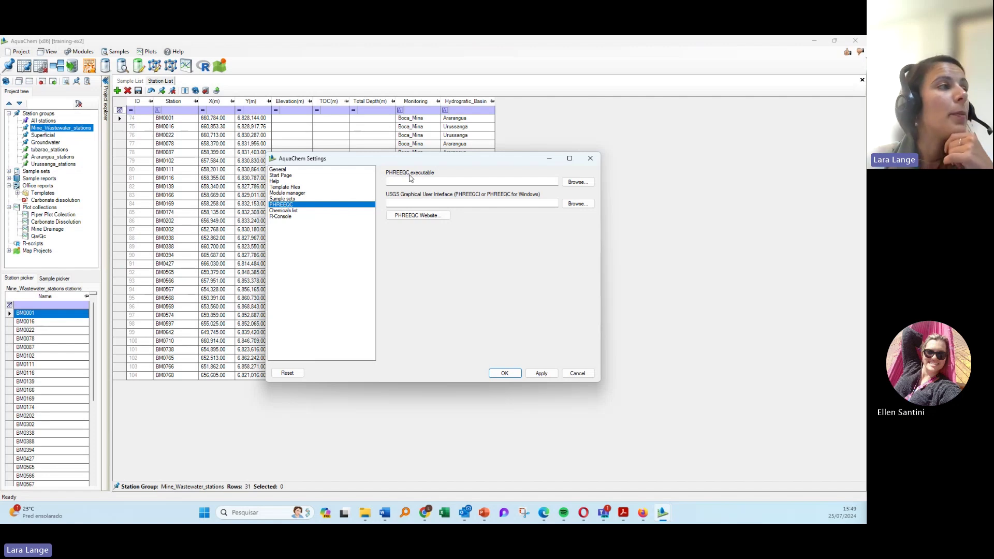
Set the PHREEQC executable to phreeqc in C:\Program Files\USGS\phreeqc-3.7.3-15968-x64\bin\Release.
left_click(585, 184)
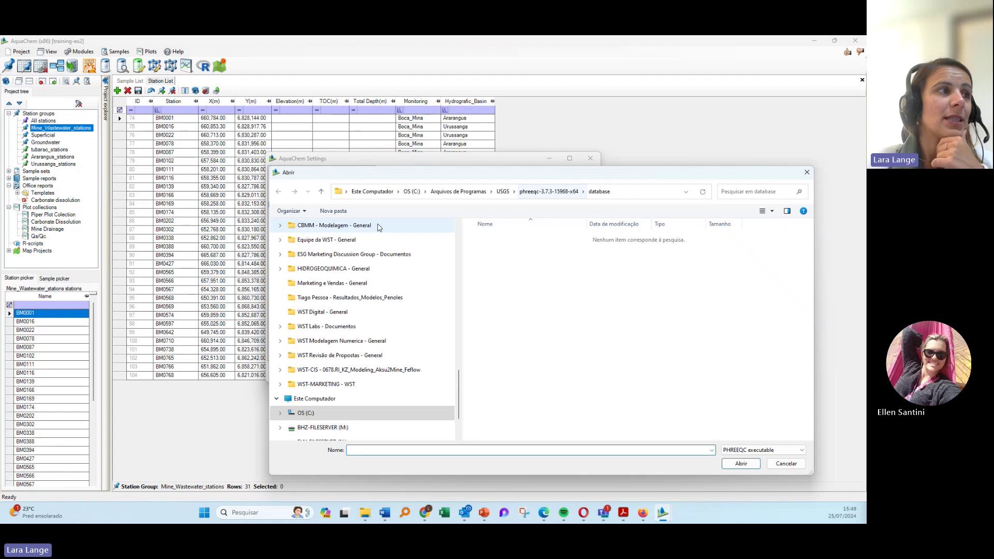
left_click(458, 192)
scroll(547, 414, "down", 4)
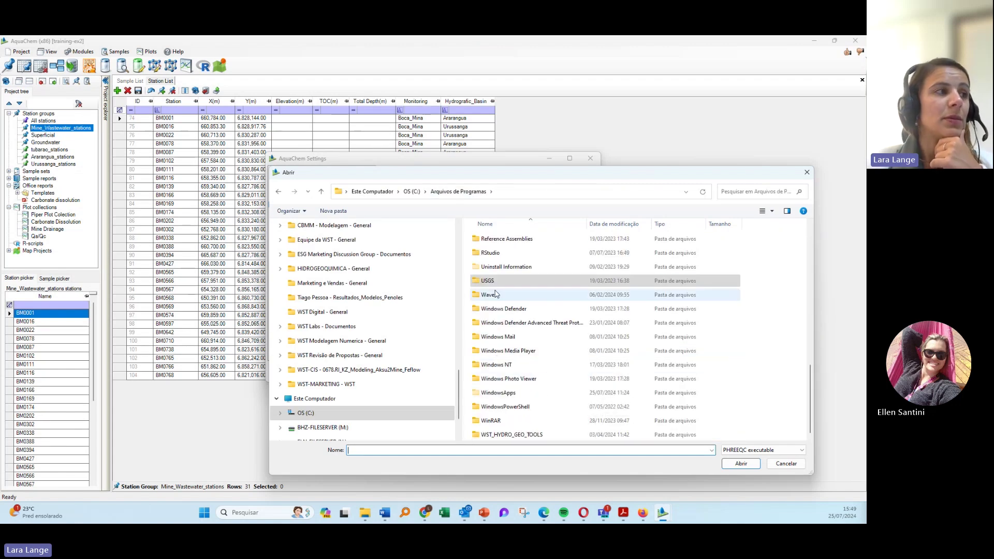
left_click(486, 283)
double_click(485, 282)
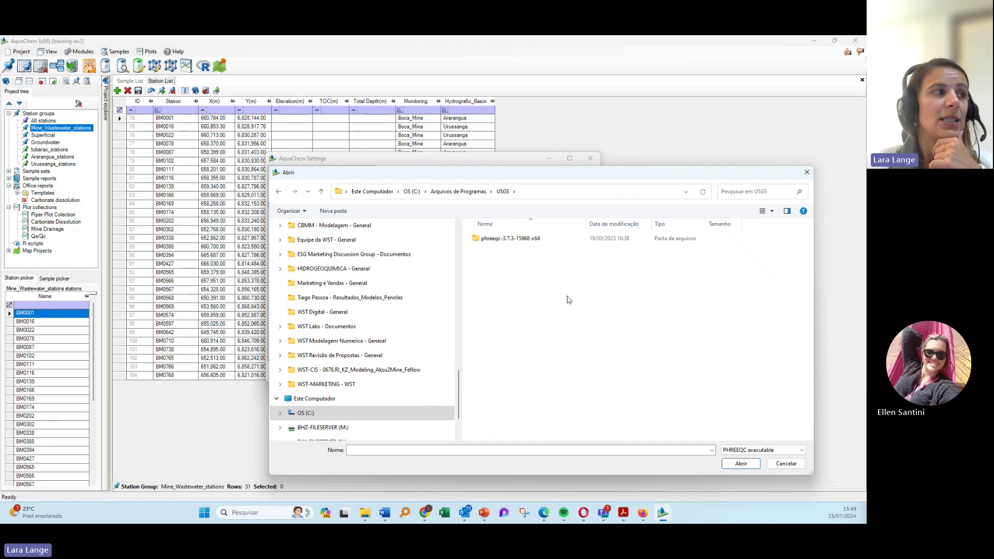
double_click(496, 241)
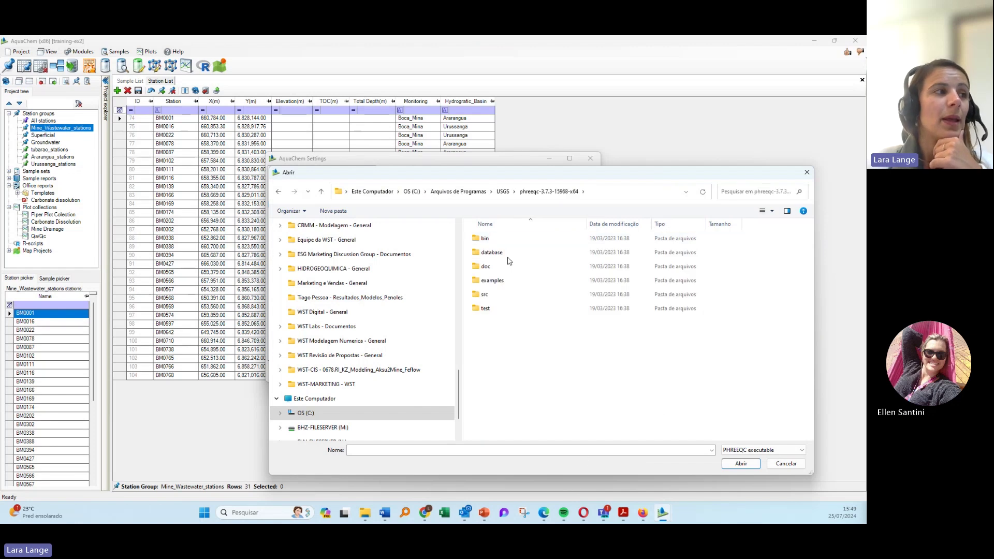
double_click(503, 242)
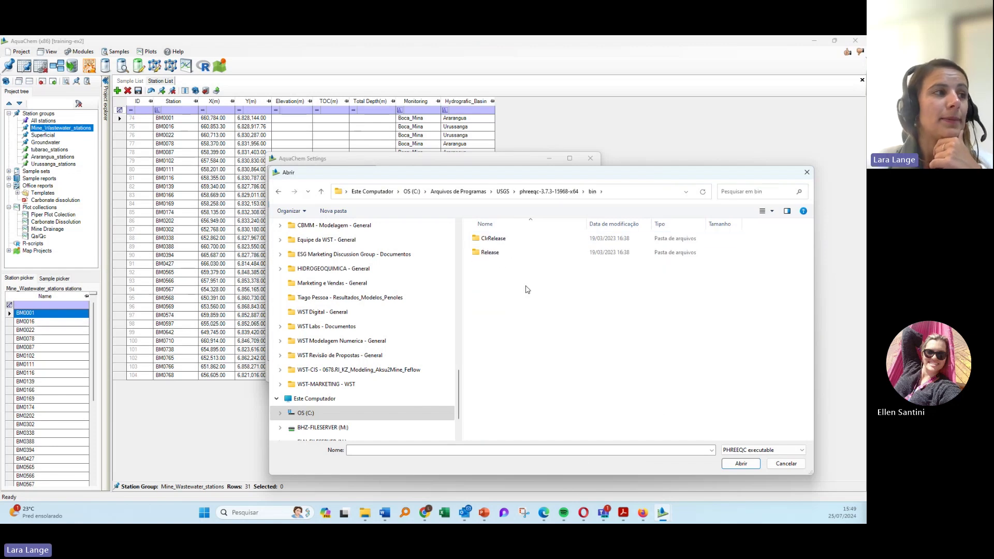
double_click(502, 252)
left_click(491, 238)
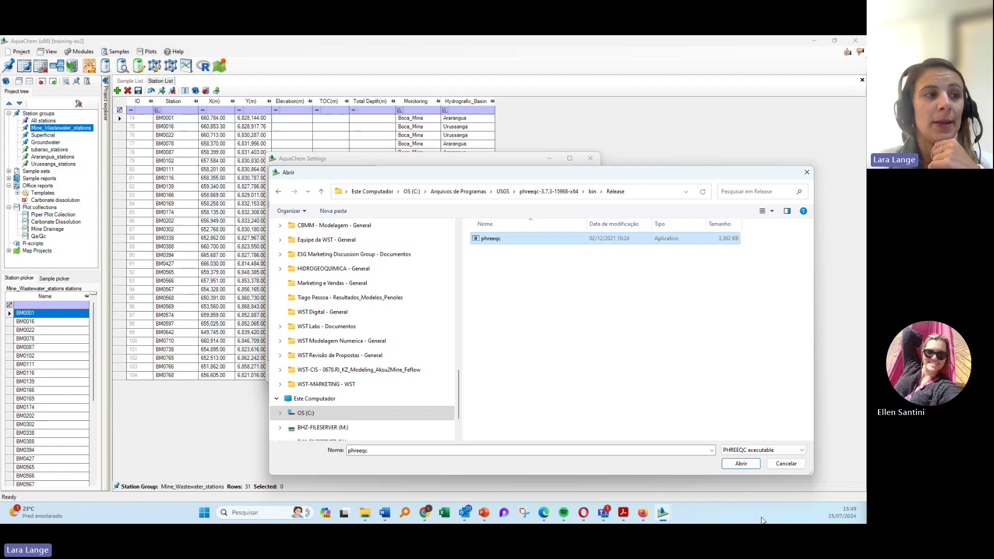
left_click(741, 464)
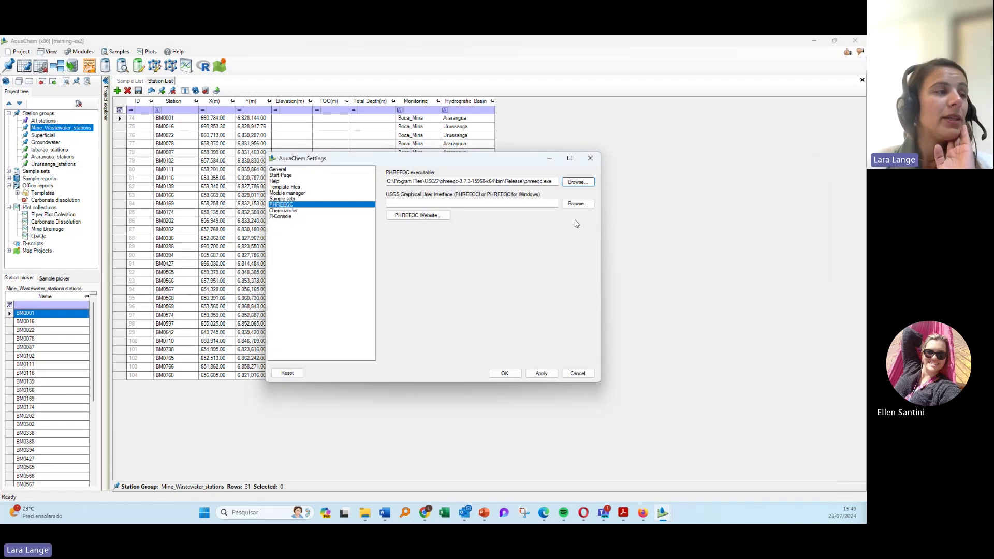
Set the USGS Graphical User Interface to phreeqci in C:\Program Files (x86)\USGS\Phreeqc Interactive 3.7.3-15968\bin and save the settings.
left_click(579, 204)
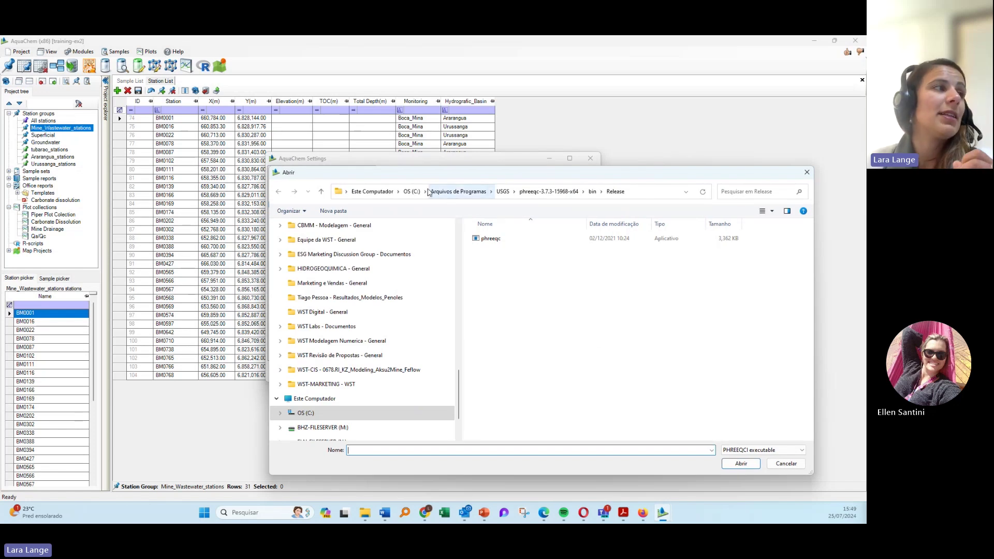
left_click(412, 191)
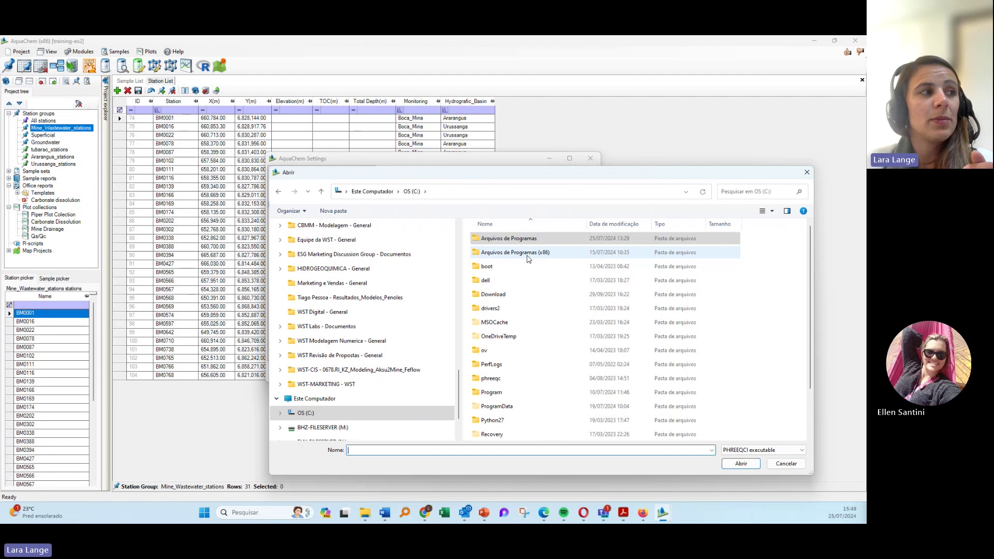
double_click(528, 258)
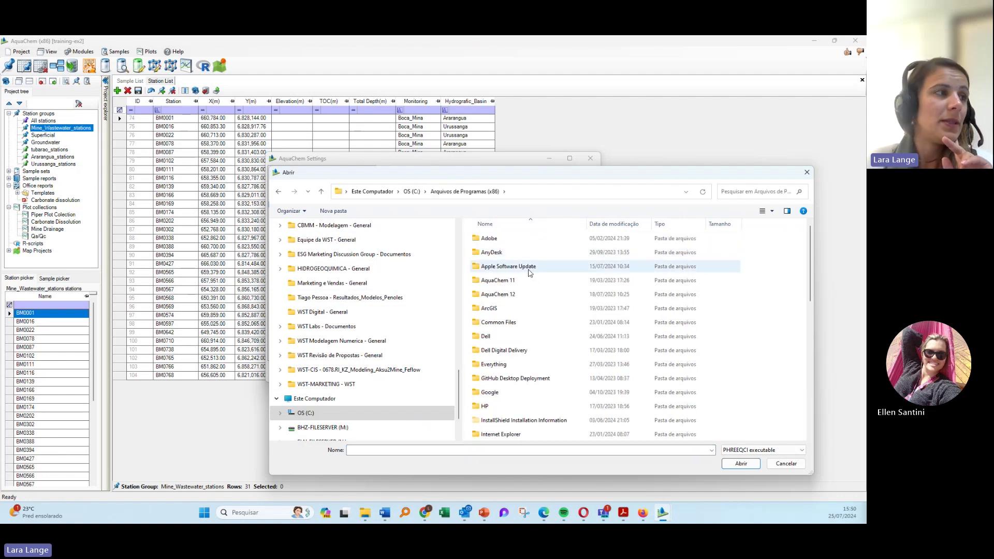
scroll(530, 274, "down", 1)
scroll(529, 274, "down", 2)
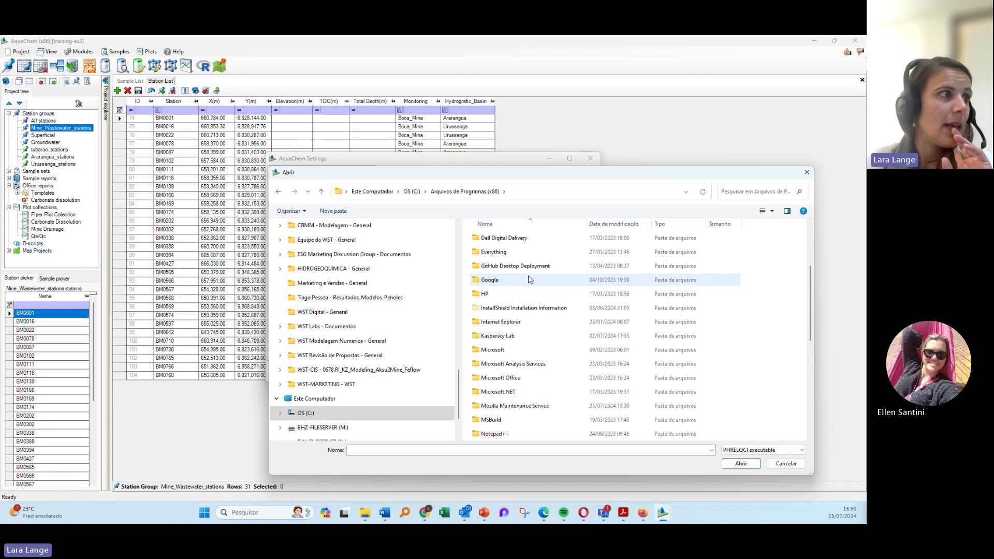
scroll(530, 280, "down", 2)
scroll(529, 282, "down", 4)
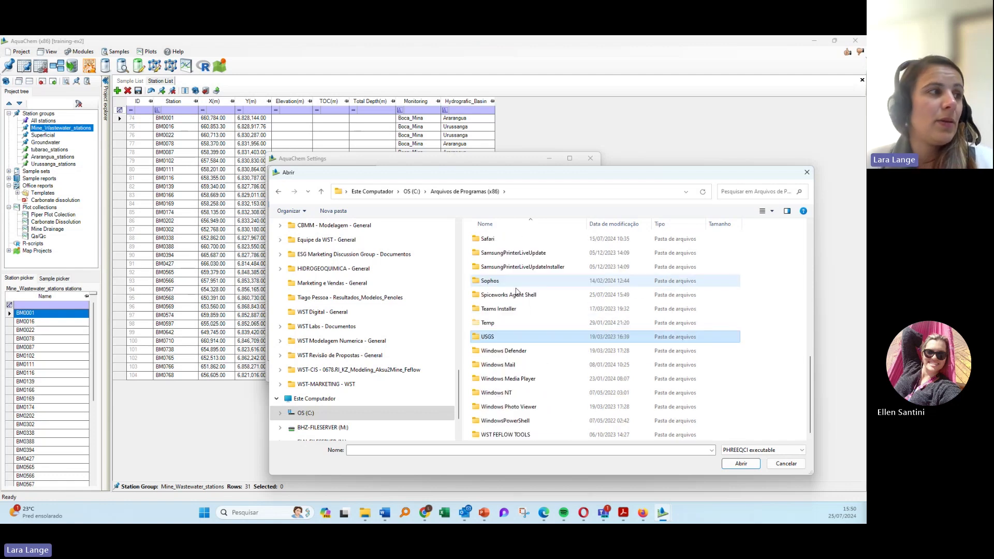
double_click(506, 338)
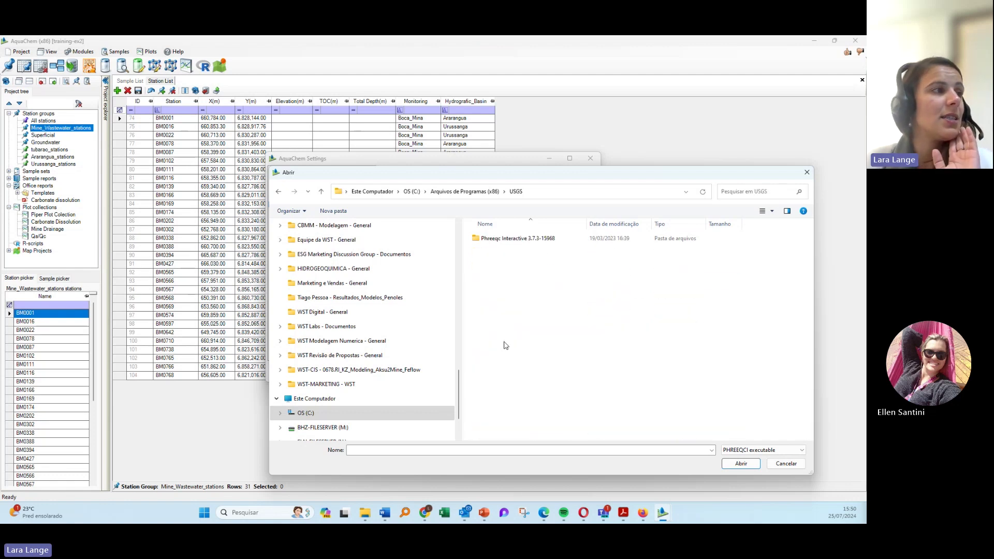
double_click(484, 241)
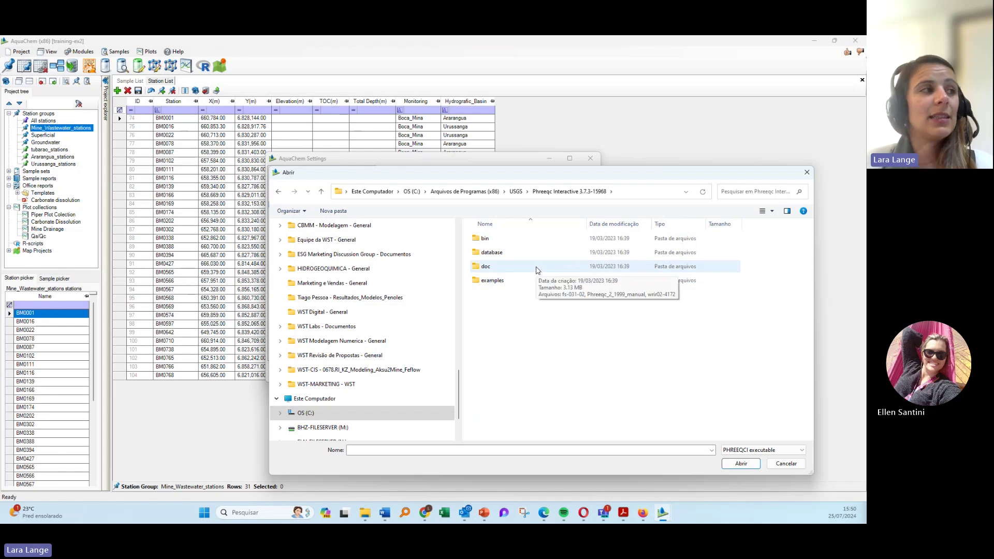
double_click(496, 240)
left_click(497, 240)
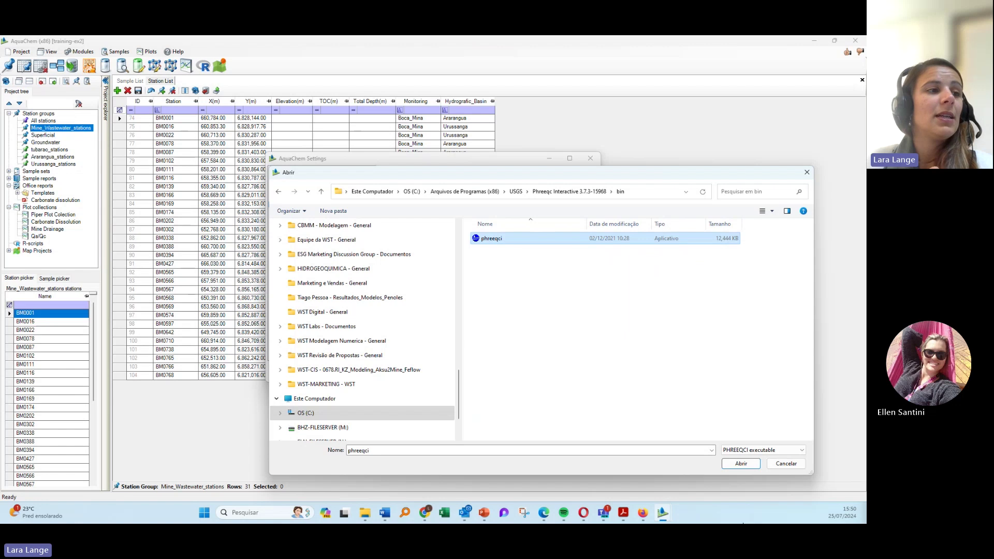
left_click(741, 463)
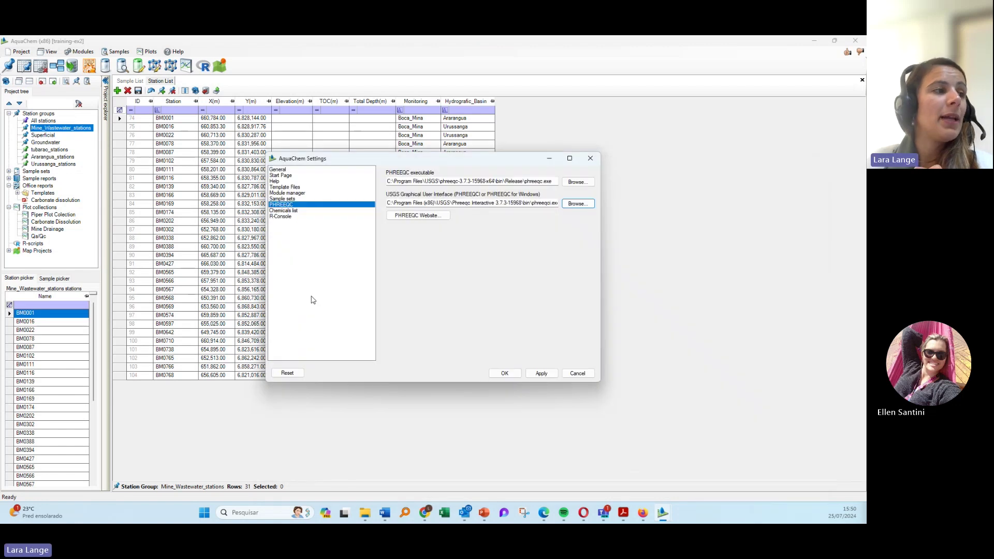
left_click(541, 374)
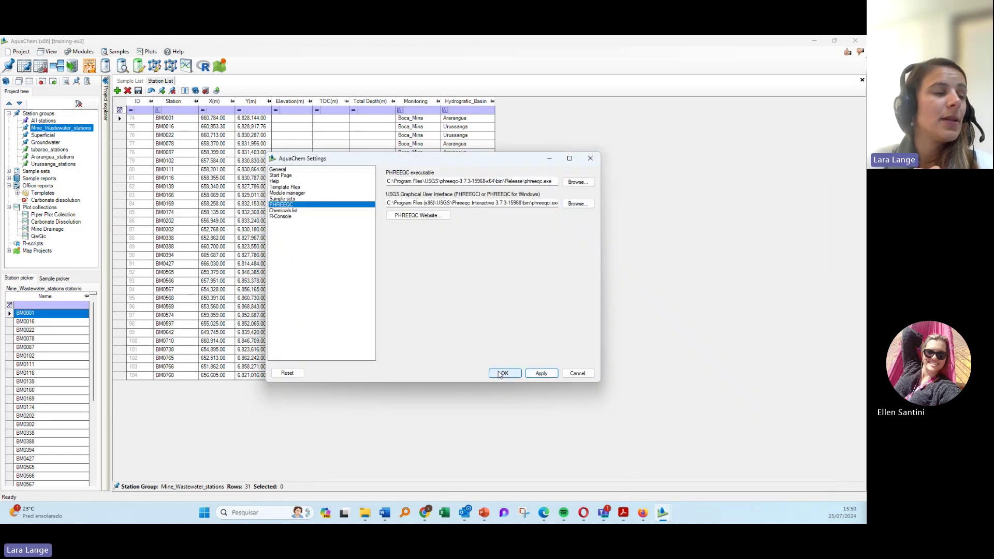
left_click(500, 374)
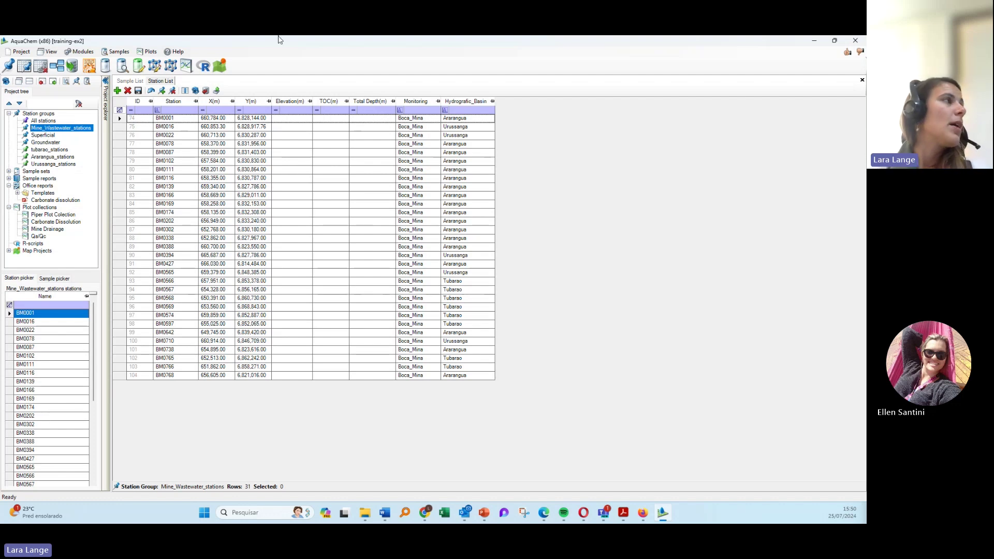
Open the PHREEQC section of the training-ex2 project's properties.
left_click(20, 52)
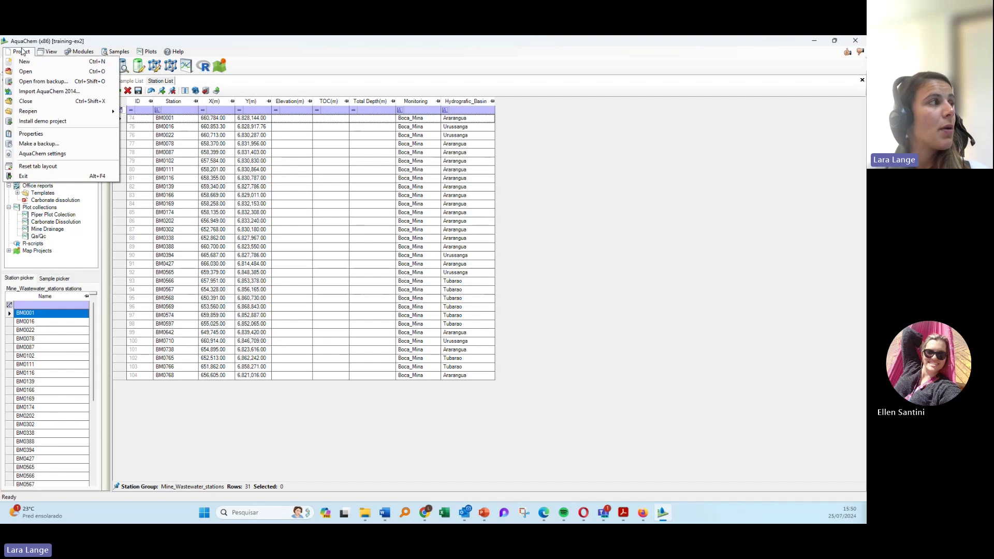
left_click(592, 228)
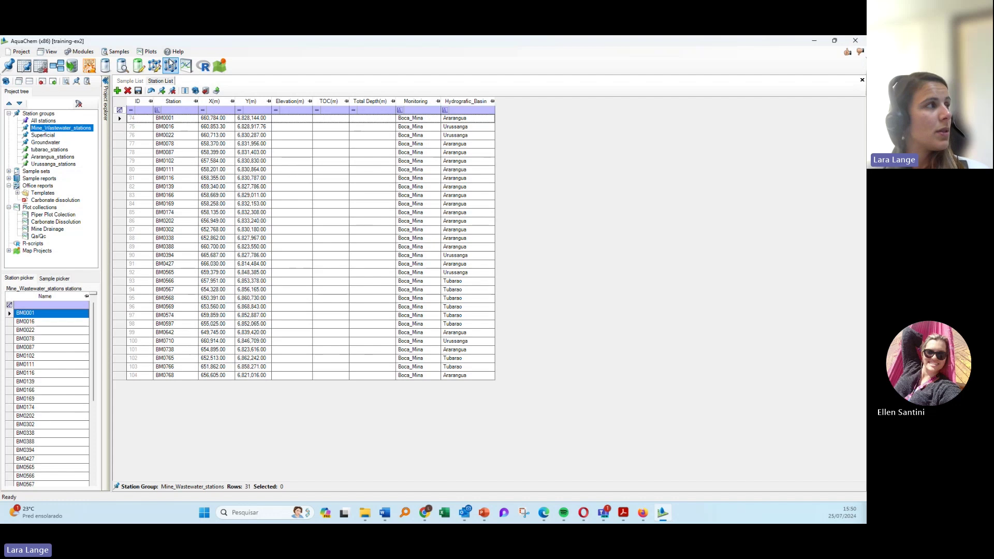
left_click(21, 52)
left_click(33, 135)
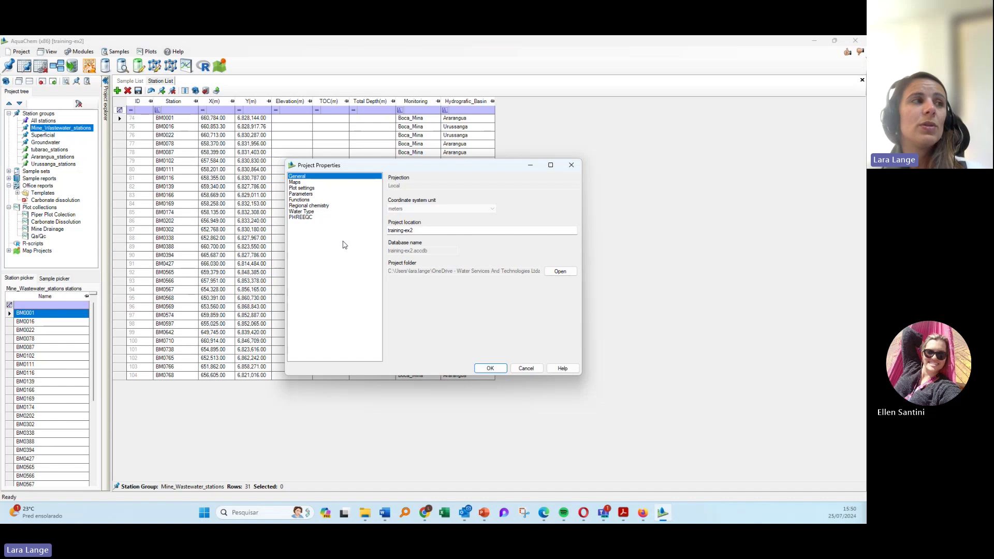
left_click(304, 218)
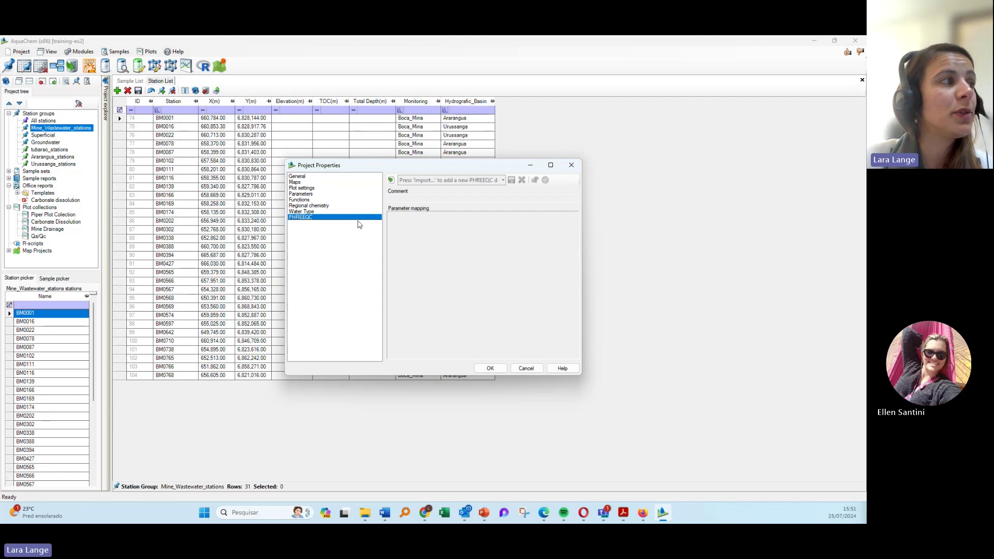
Import the phreeqc DAT database into the project from C:\Program Files\USGS\phreeqc-3.7.3-15968-x64\database.
left_click(392, 180)
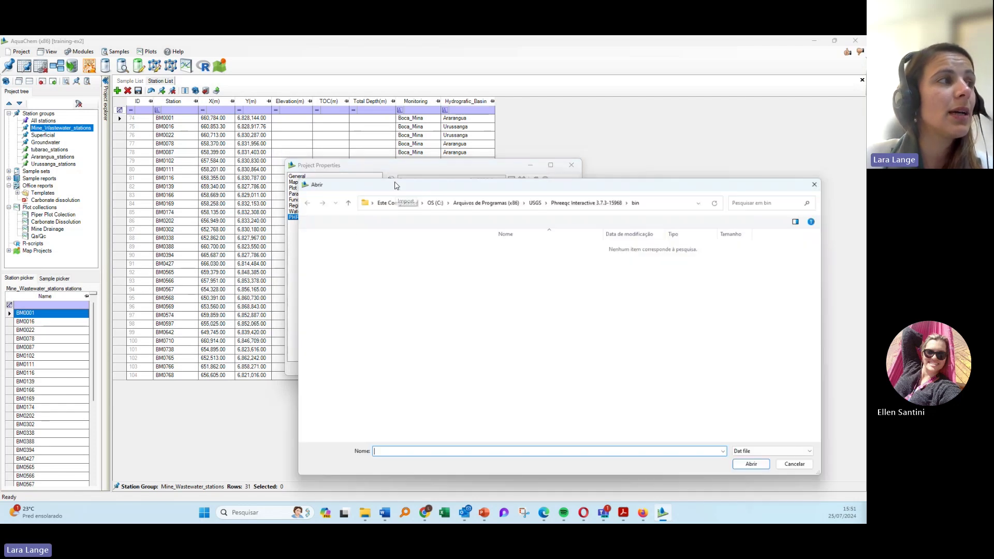
left_click(431, 199)
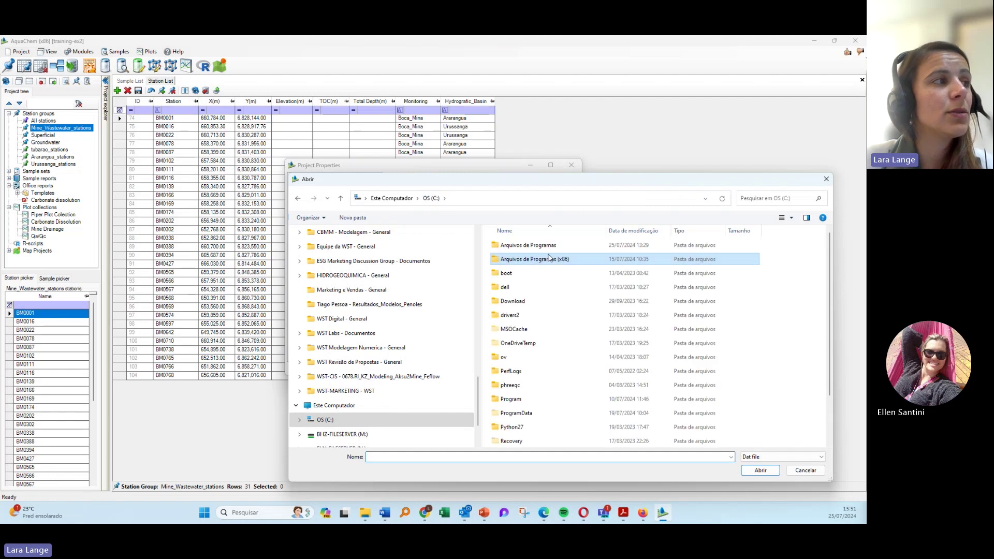
double_click(546, 245)
scroll(540, 293, "down", 8)
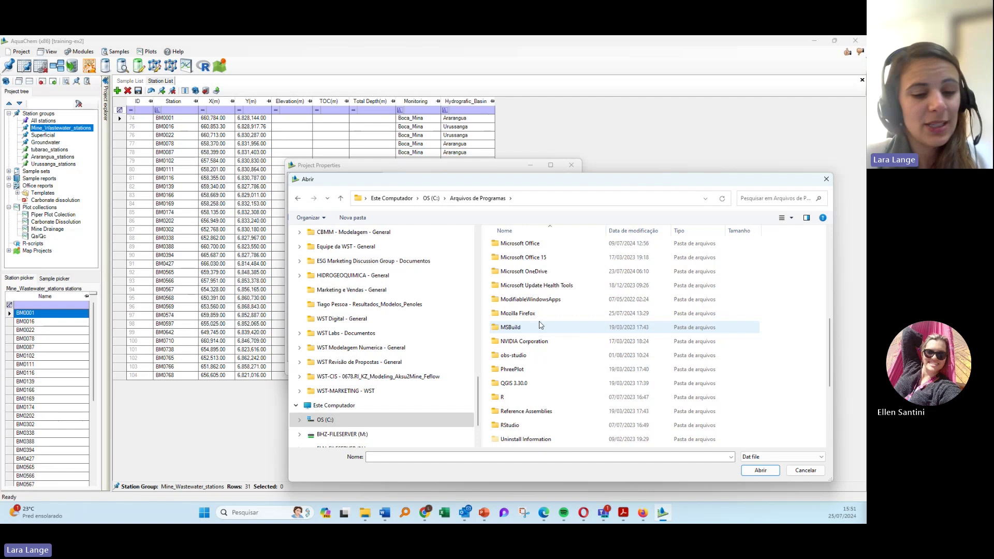
left_click(526, 439)
scroll(513, 399, "down", 2)
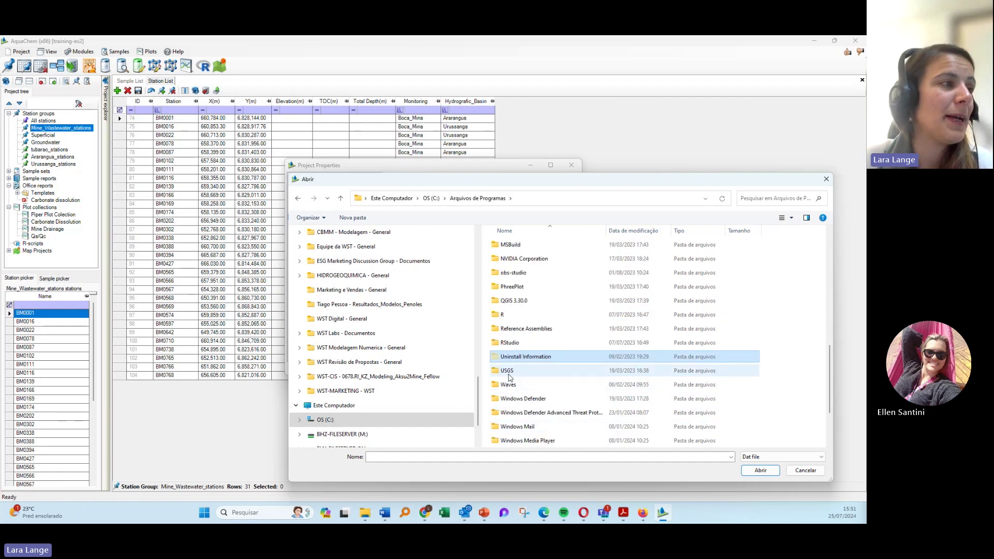
double_click(510, 374)
double_click(538, 246)
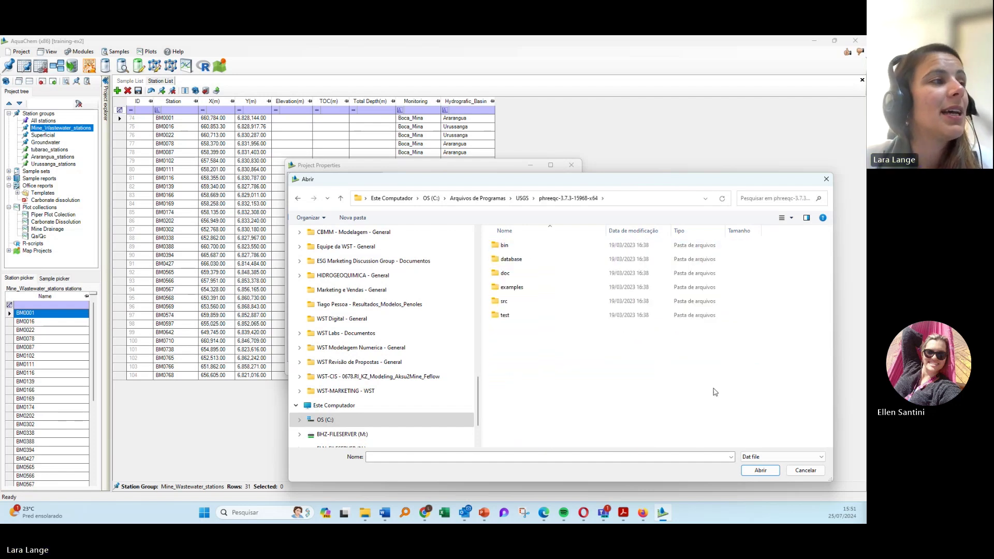
double_click(504, 246)
left_click(569, 199)
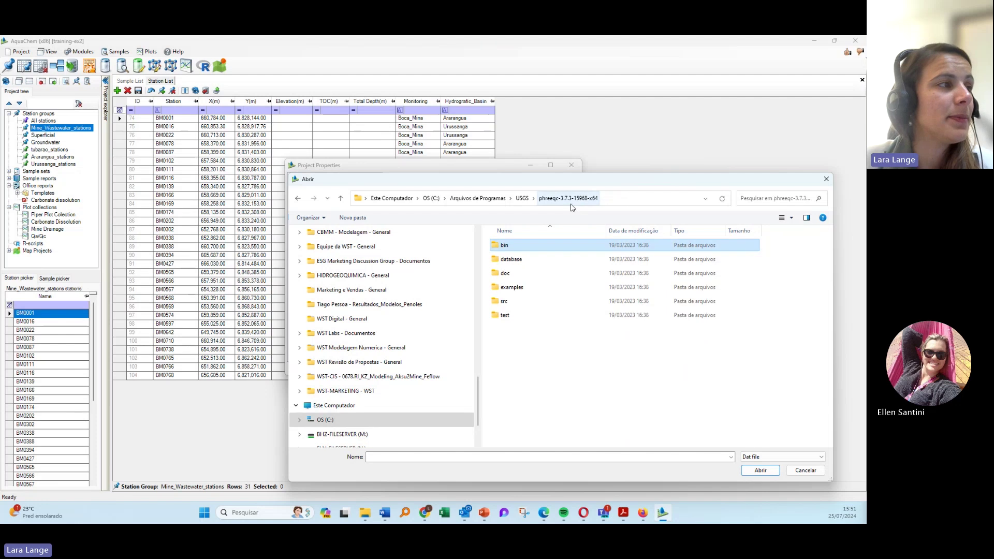
double_click(533, 259)
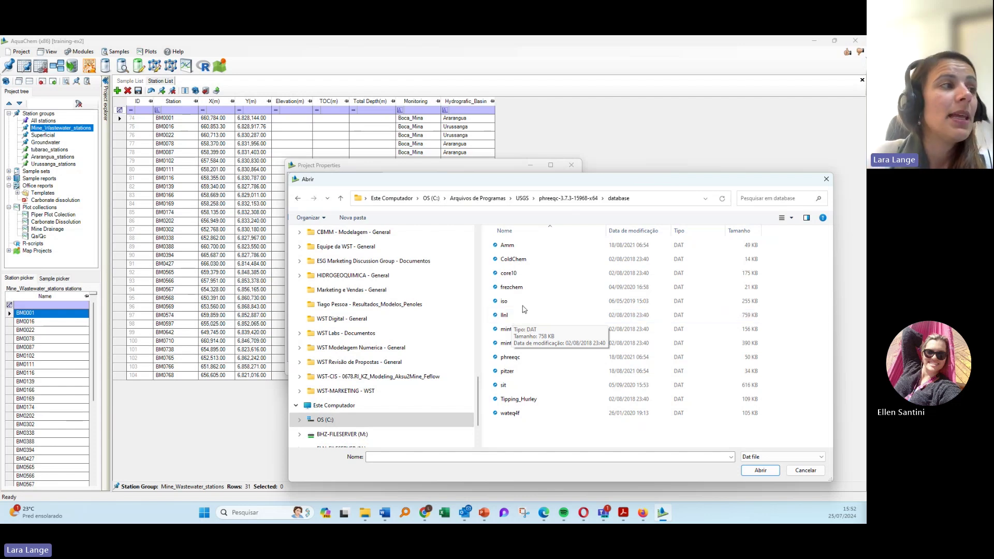
left_click(514, 363)
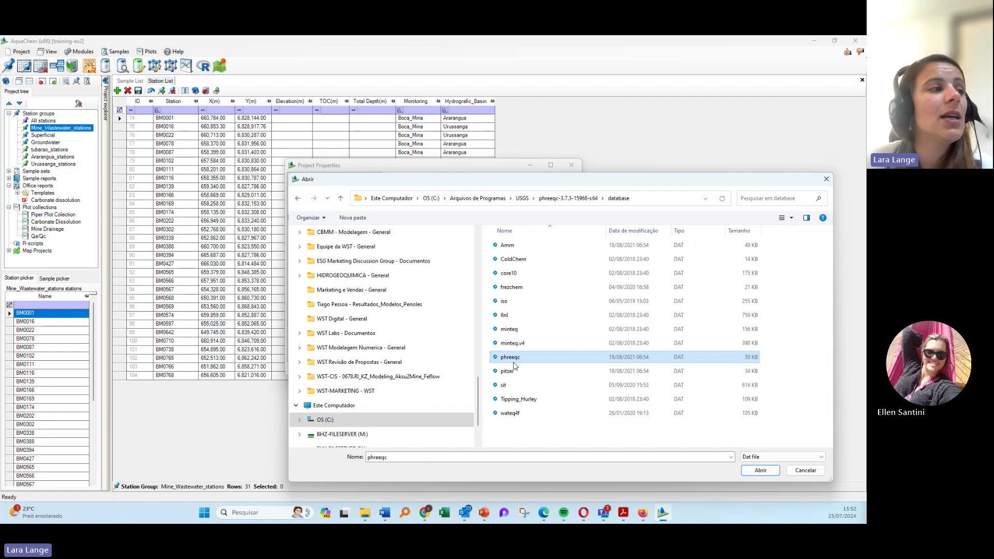
left_click(759, 471)
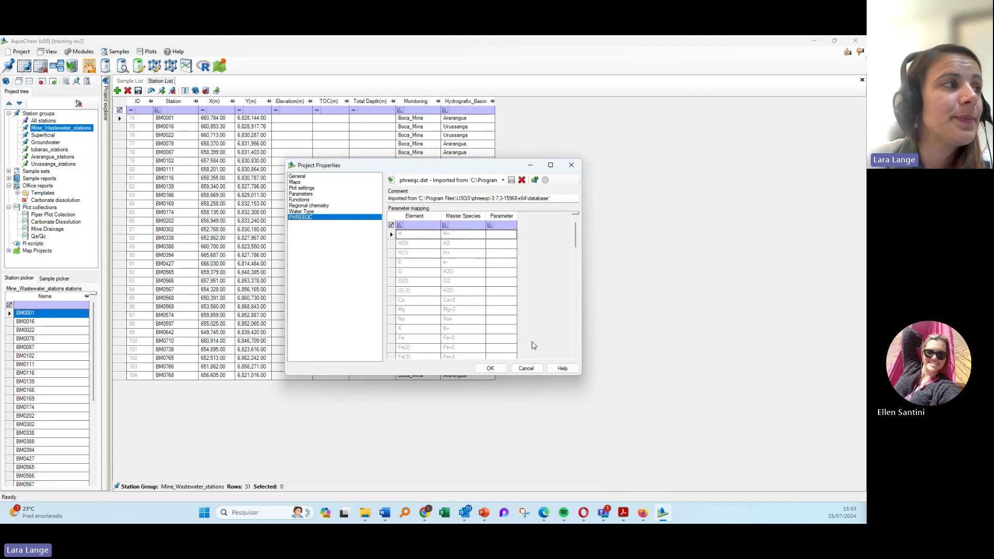
Enlarge the Project Properties window and move it up to show more rows of the parameter mapping table.
left_click_drag(579, 376, 646, 498)
left_click_drag(515, 161, 517, 101)
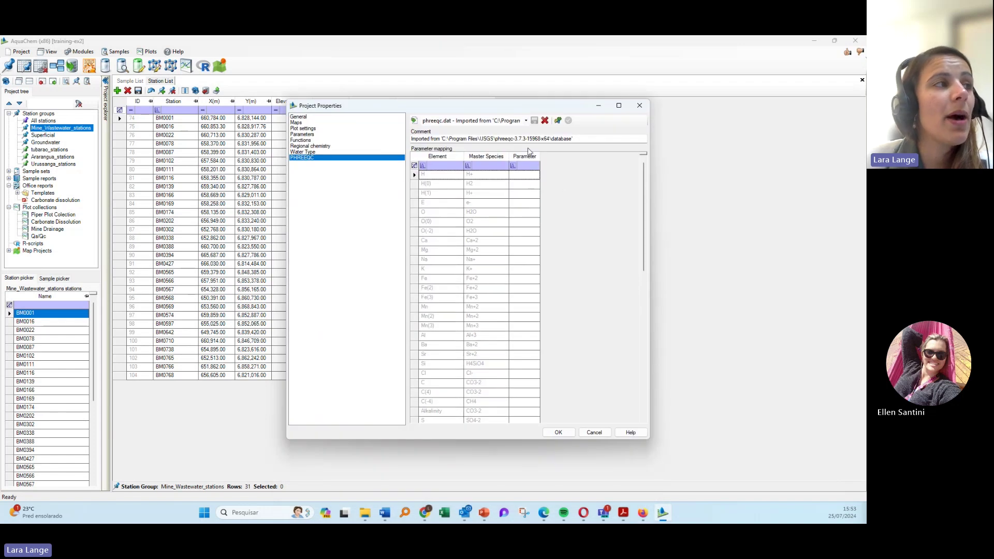
left_click(520, 167)
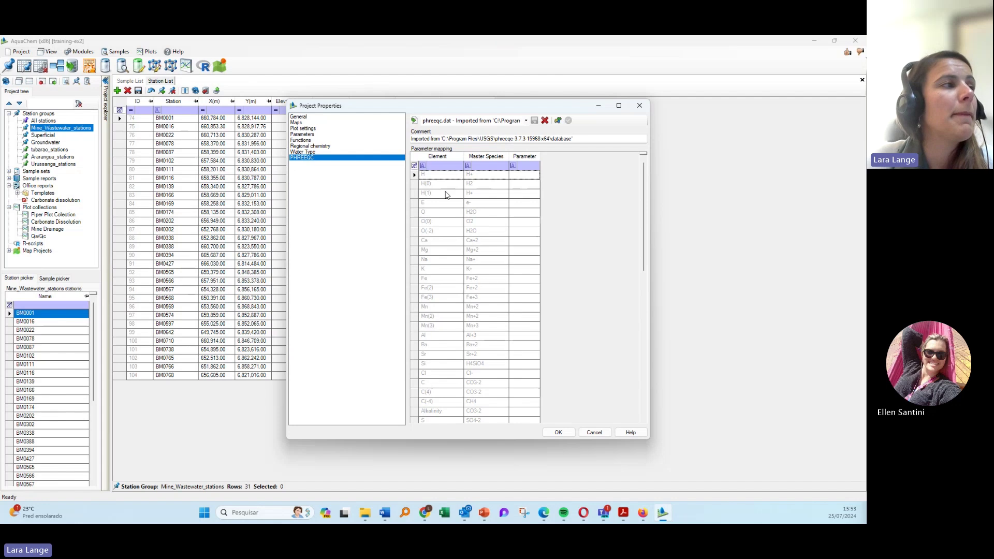
Map element H(1) to pH (field), chosen from all measured parameters.
double_click(524, 193)
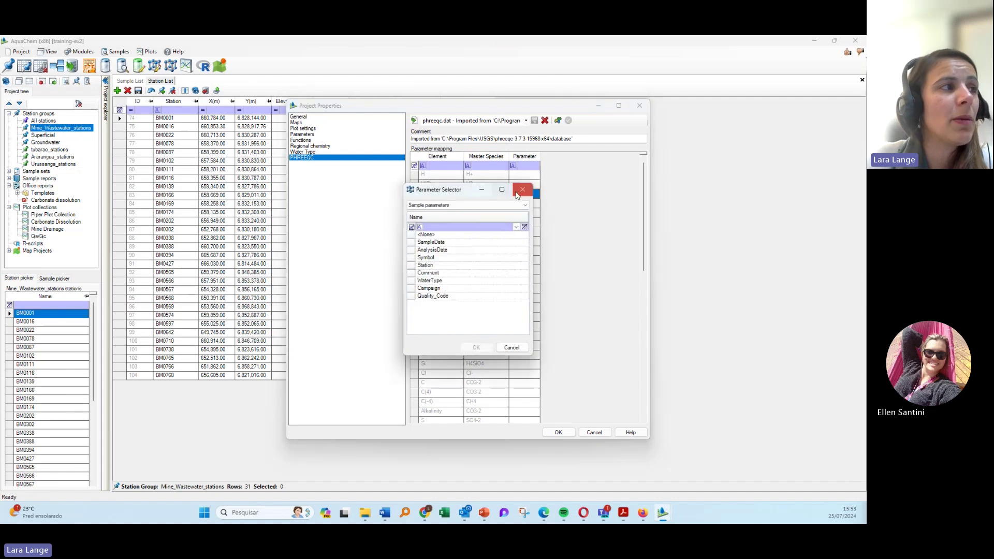
left_click(522, 190)
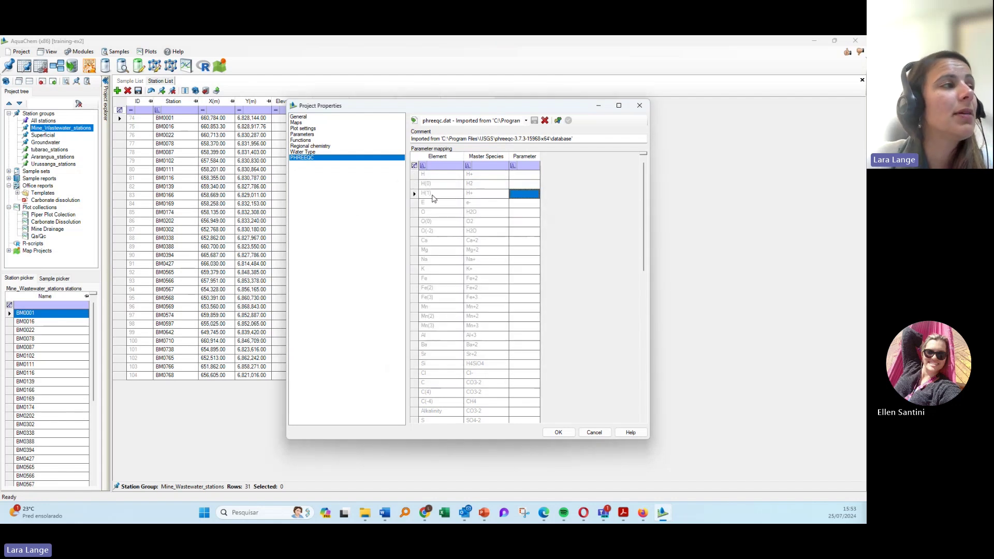
double_click(524, 193)
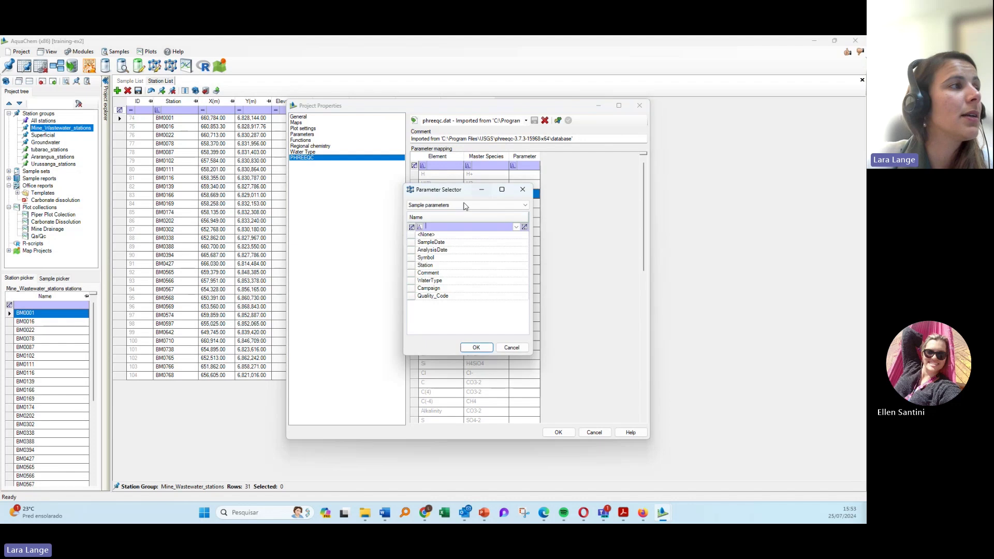
left_click(463, 205)
left_click(461, 219)
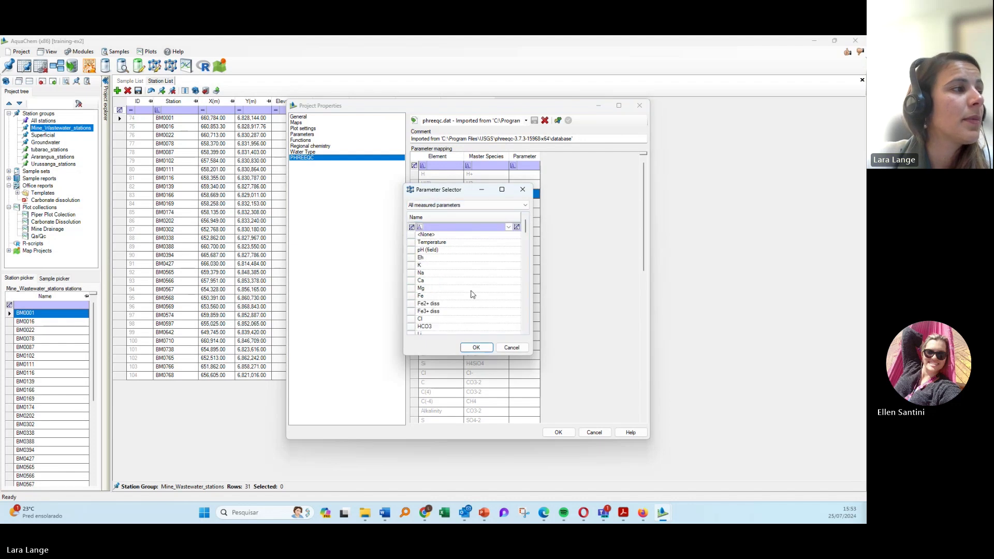
left_click(444, 288)
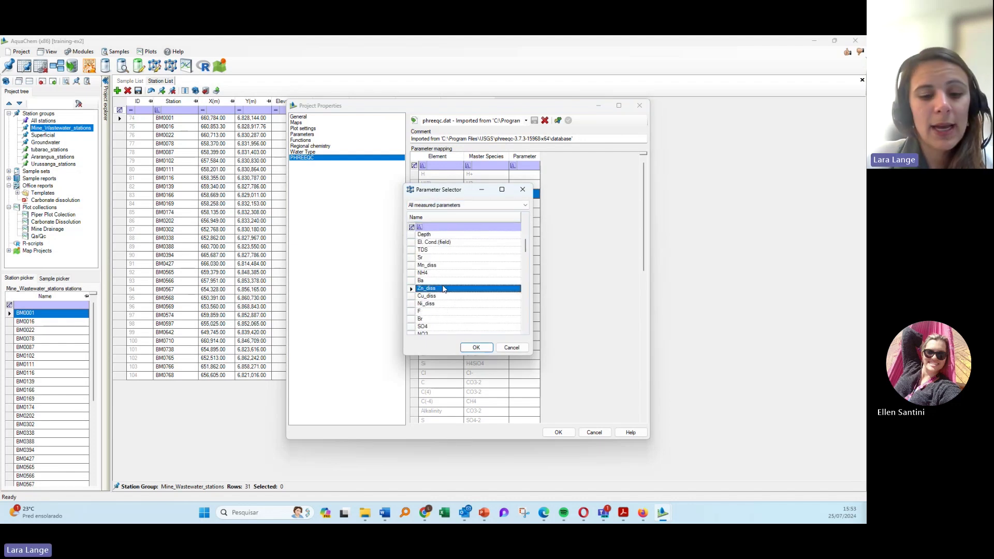
left_click(436, 227)
type("P")
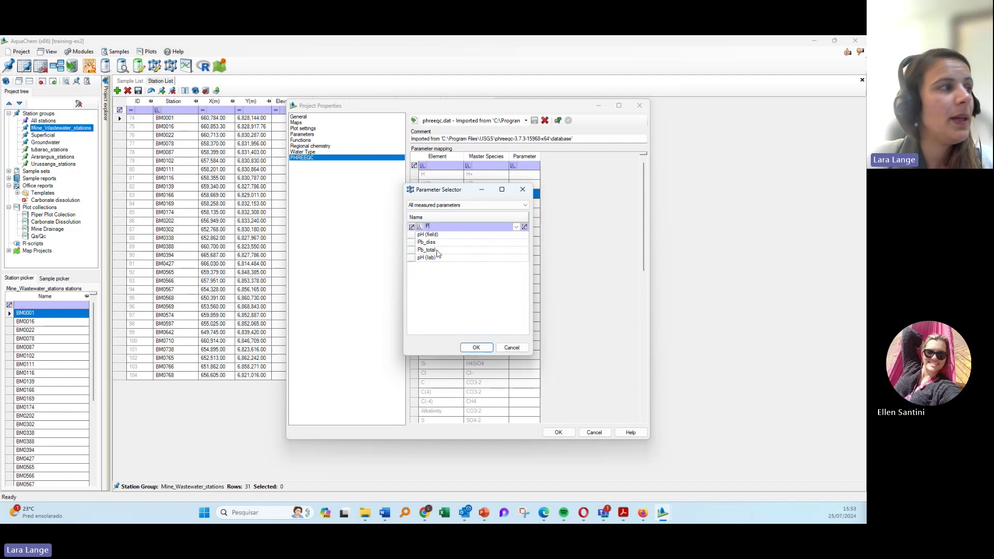
left_click(444, 235)
left_click(475, 347)
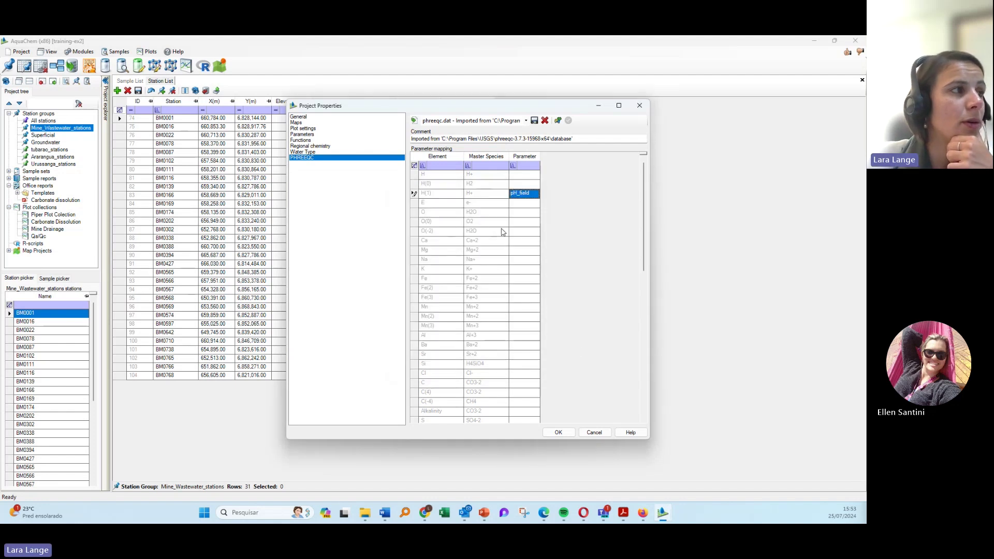
Map element O(0) to the DO parameter and element Ca to the Ca parameter.
double_click(523, 223)
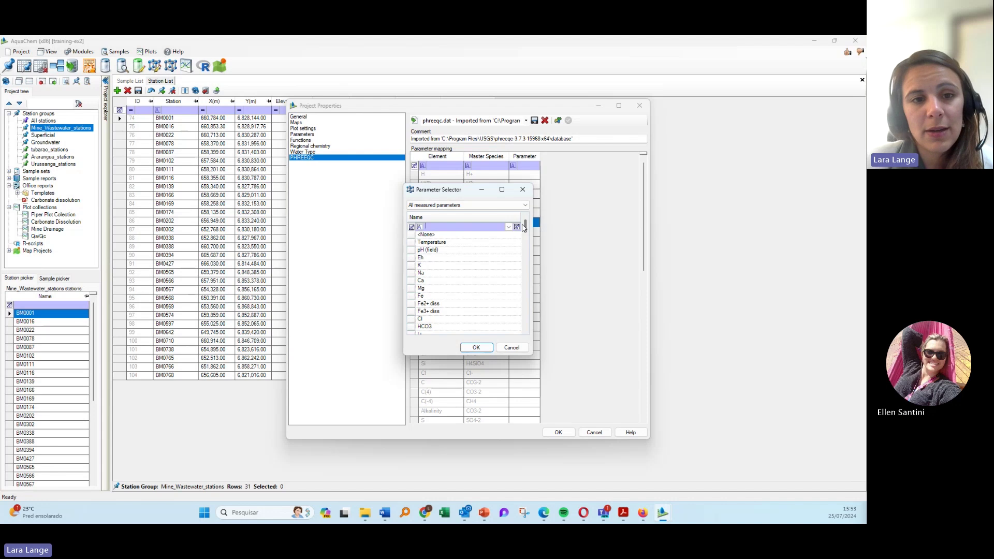
type("DO")
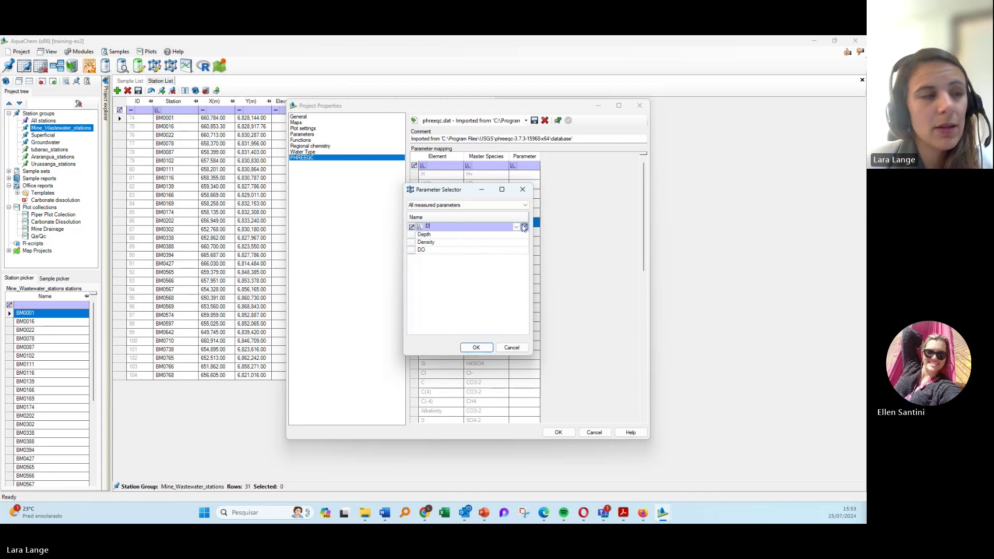
left_click(475, 236)
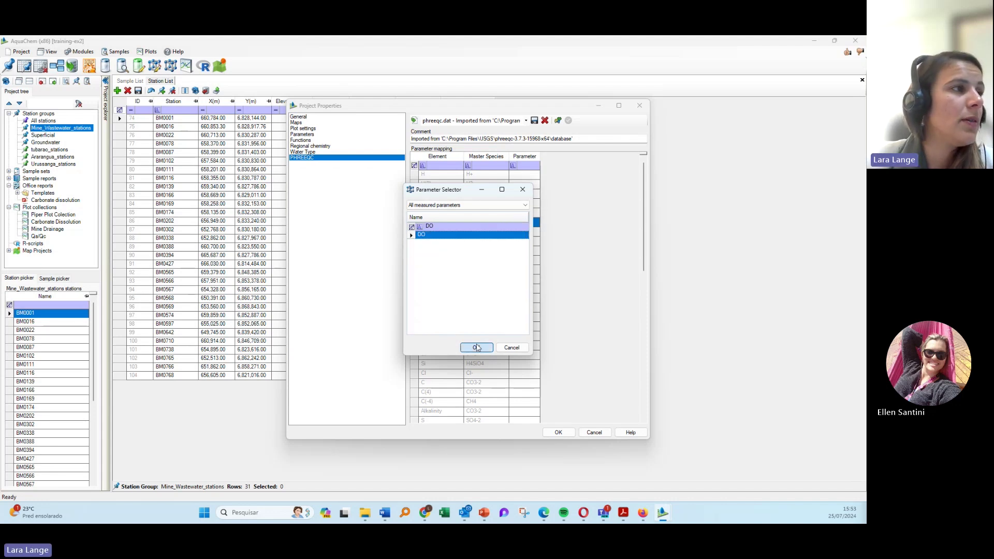
left_click(476, 347)
double_click(524, 241)
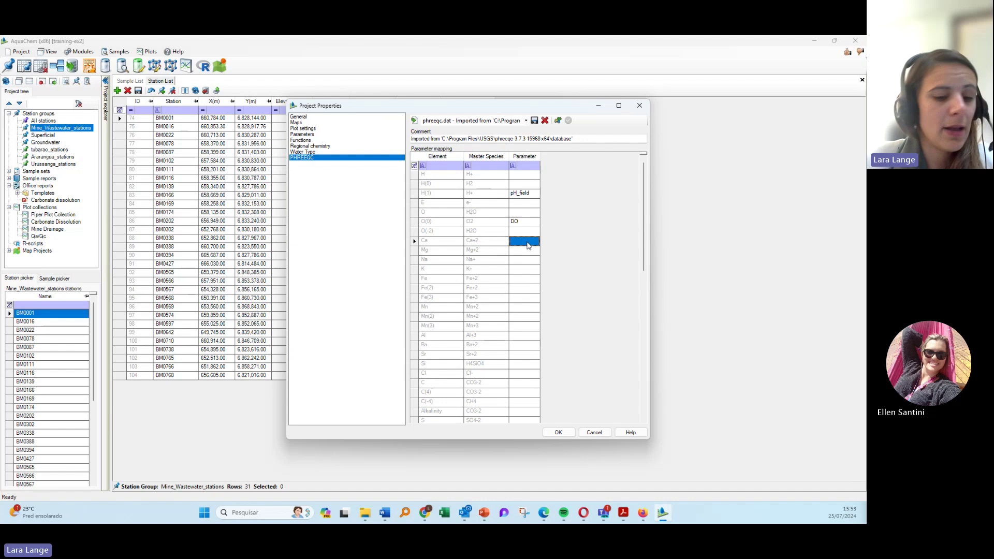
type("CA")
left_click(465, 236)
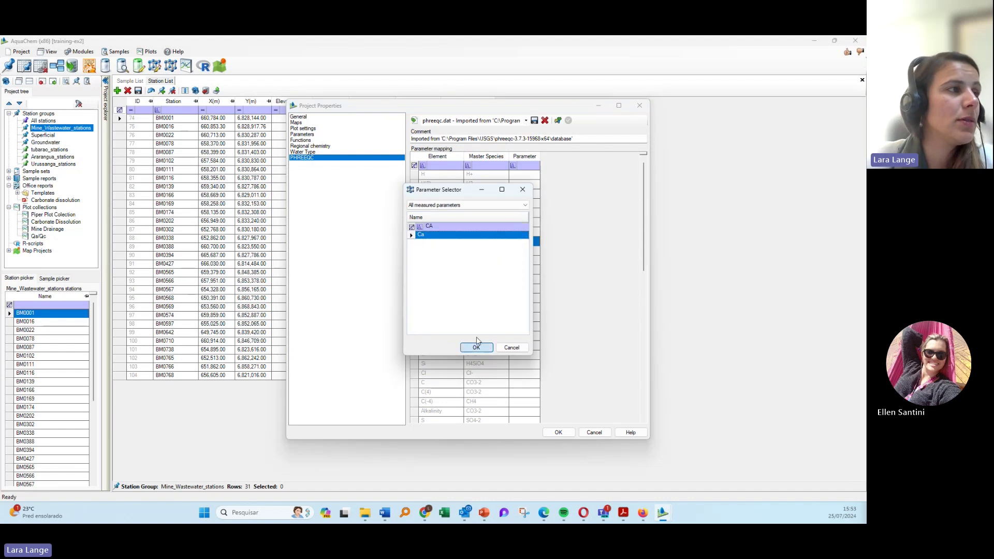
left_click(476, 347)
Map element Mg to the Mg parameter and element Na to the Na parameter.
double_click(528, 251)
type("MG")
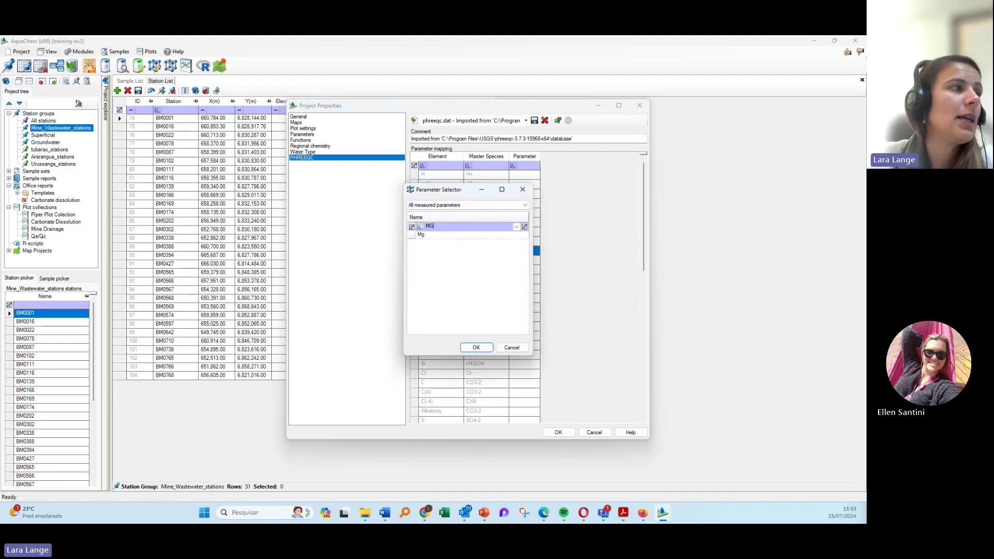
left_click(471, 236)
left_click(476, 348)
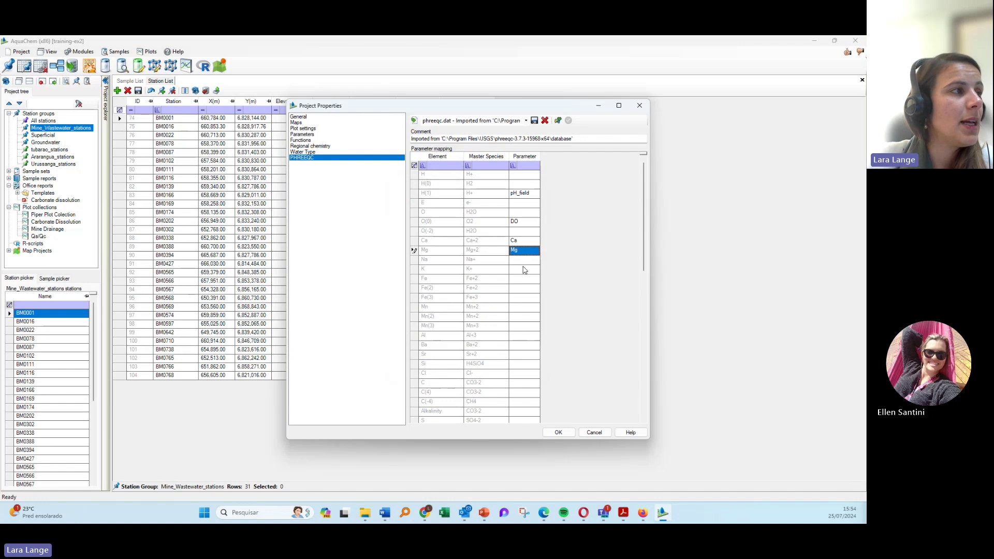
left_click(525, 260)
double_click(525, 261)
type("NA")
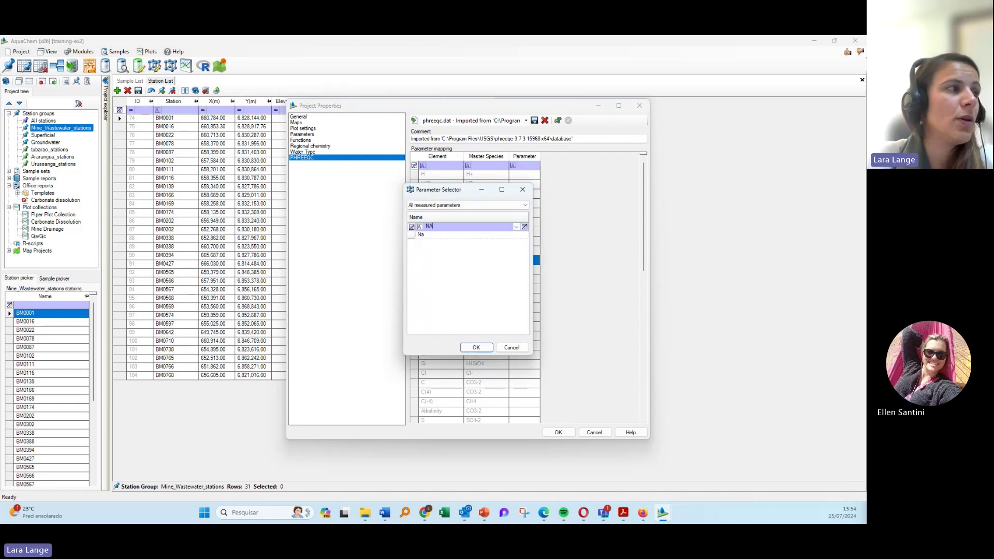
left_click(436, 235)
left_click(476, 347)
Assign the Fe2+ diss parameter to element K.
double_click(524, 269)
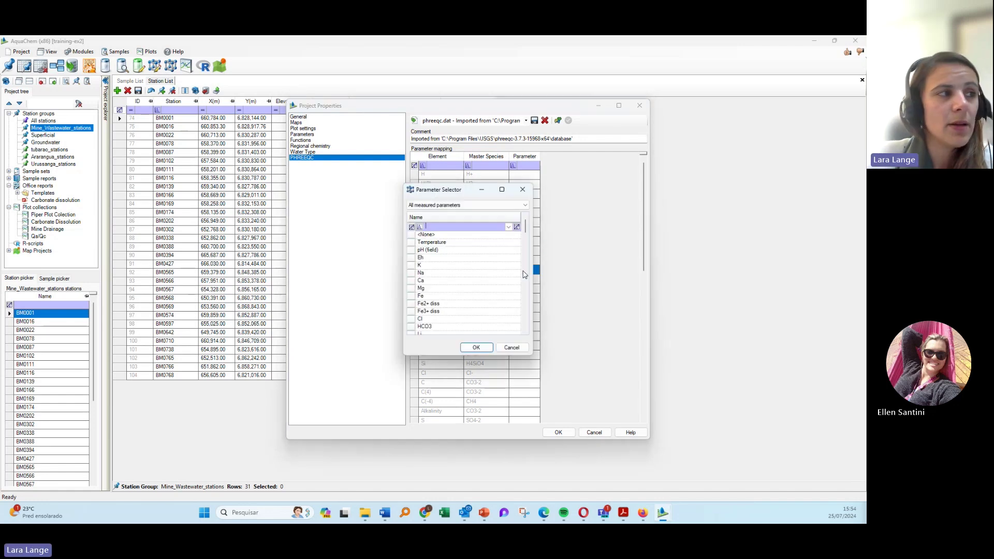
type("FE")
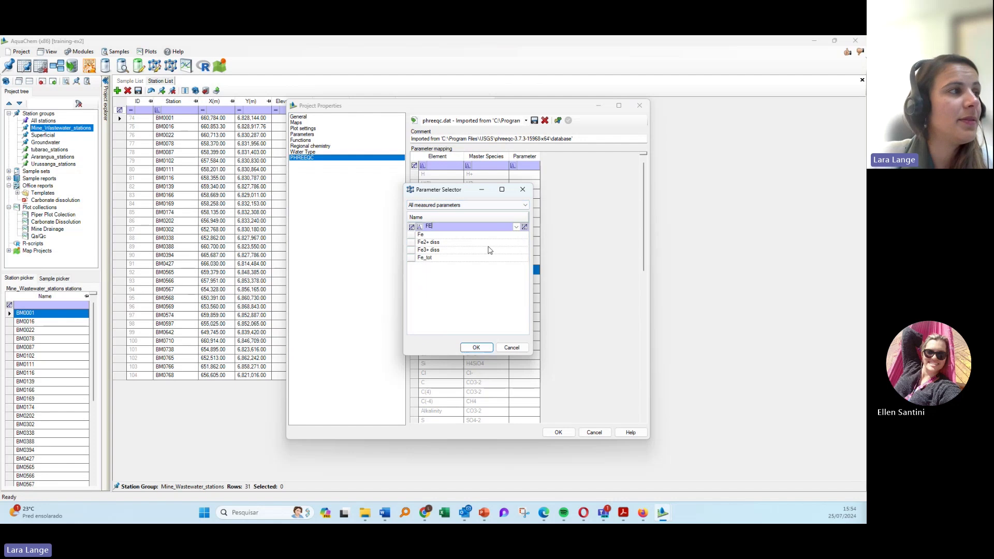
left_click(426, 241)
left_click(476, 347)
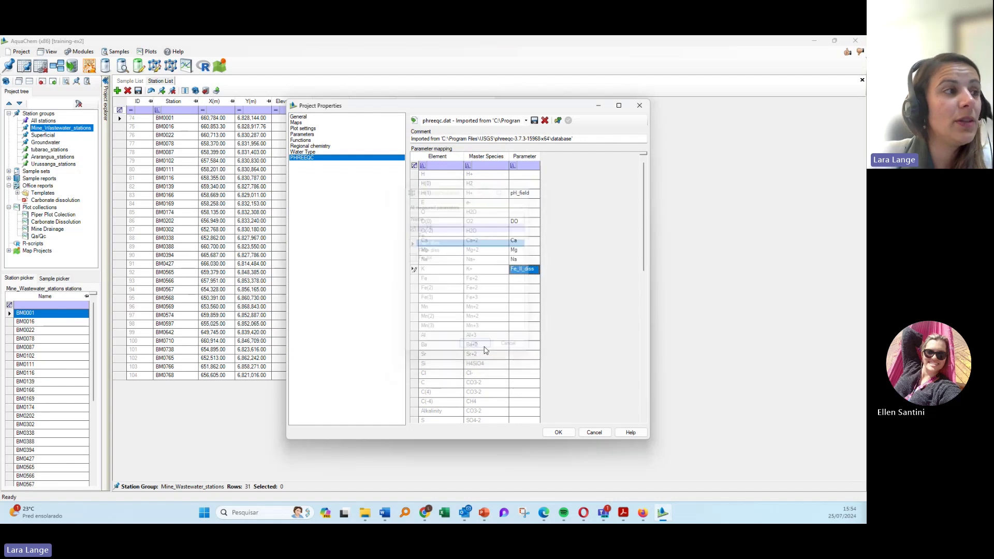
Map element K to the K parameter and element Fe to Fe2+ diss.
double_click(524, 269)
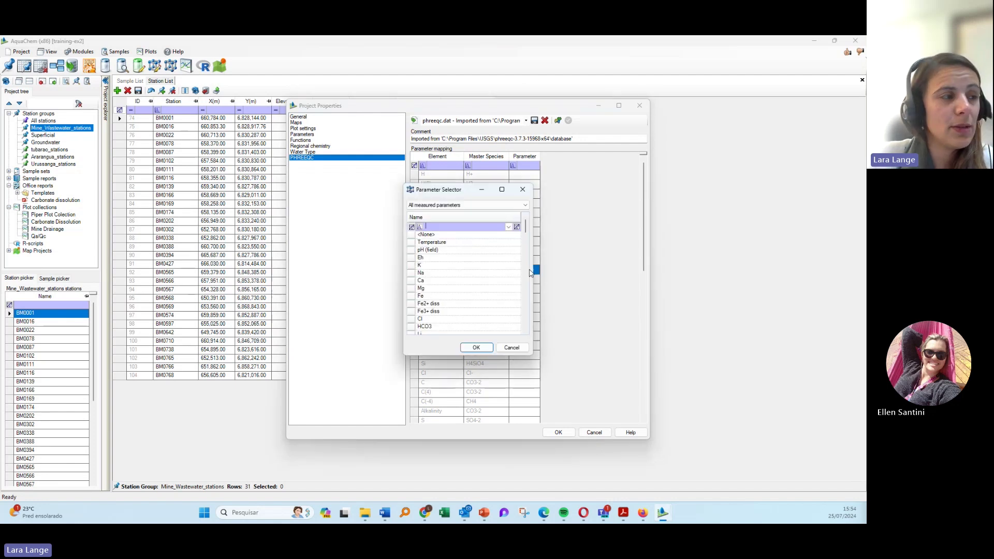
type("K")
left_click(450, 235)
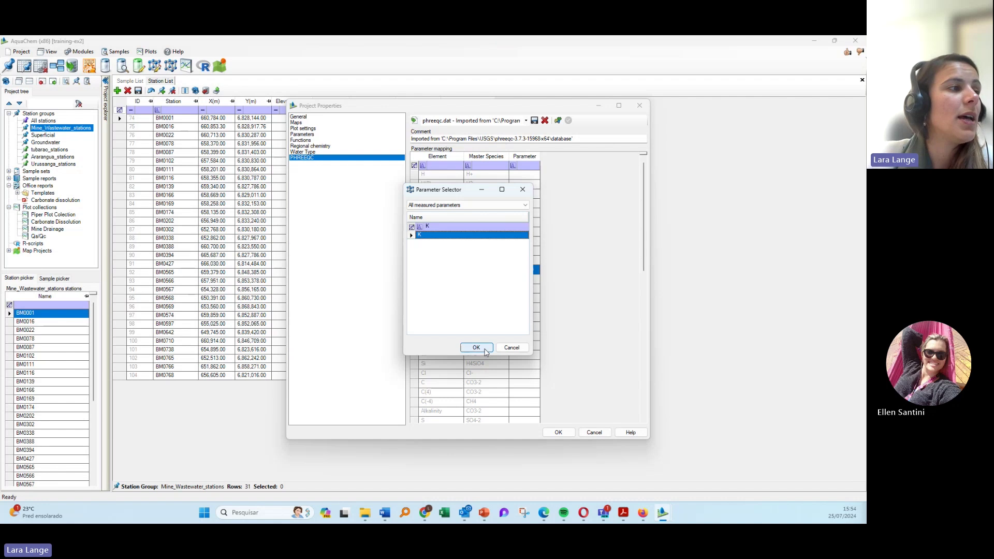
left_click(476, 347)
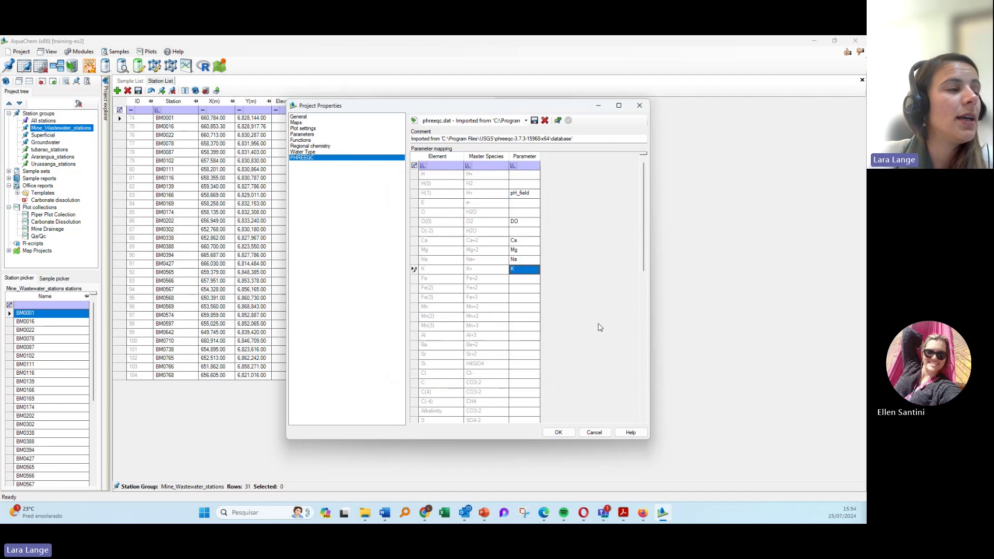
double_click(525, 280)
type("FE")
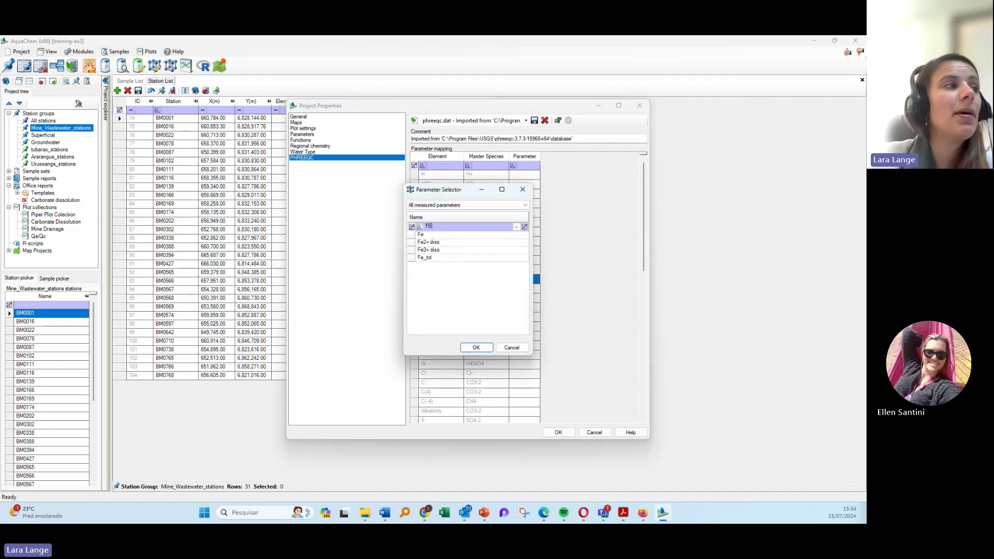
left_click(456, 243)
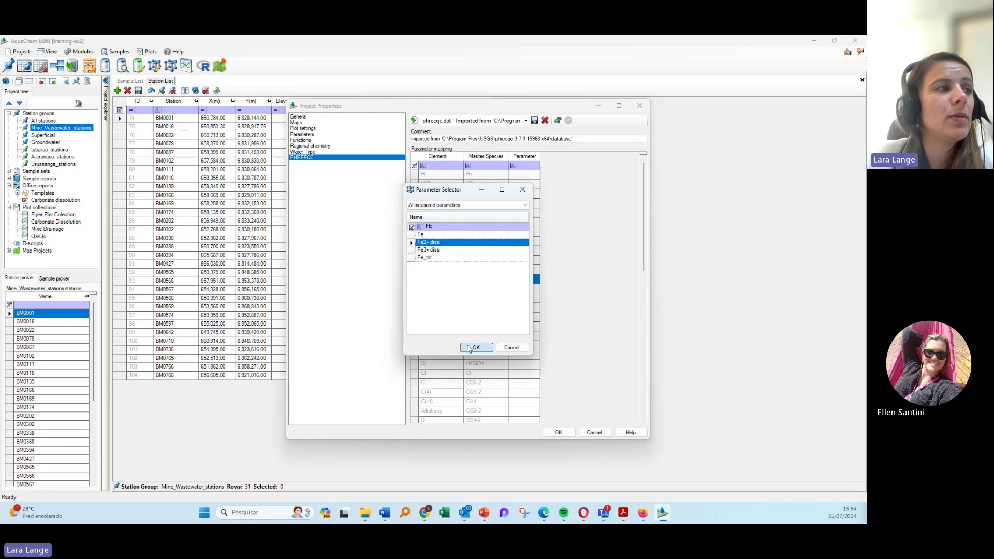
left_click(473, 347)
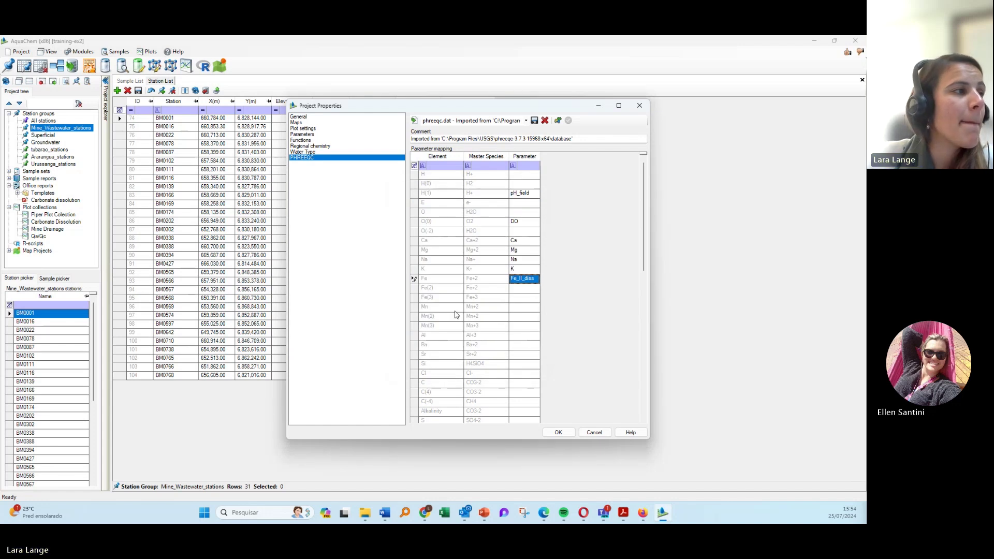
Map element Mn to Mn_diss and element Al to Al_diss.
double_click(532, 305)
type("MN")
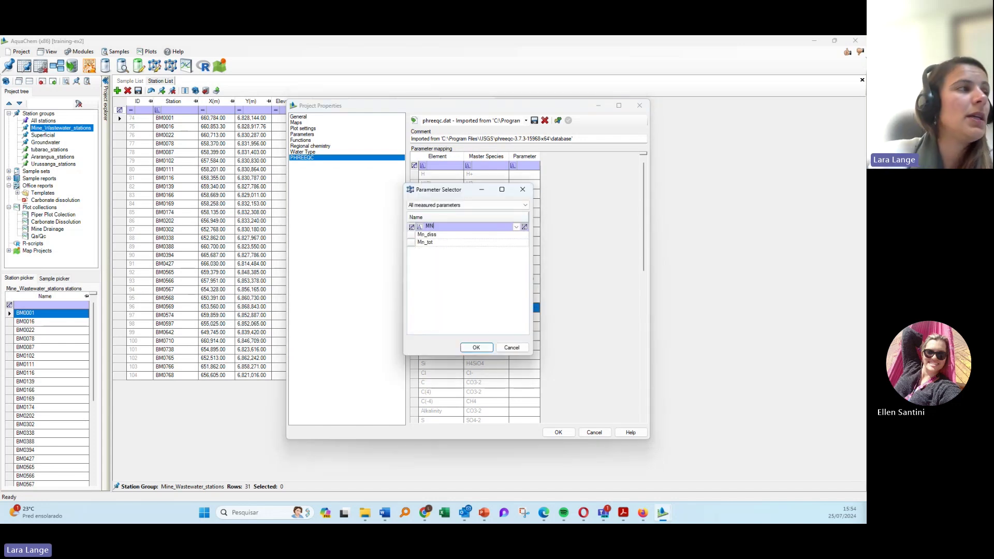
left_click(466, 235)
left_click(475, 347)
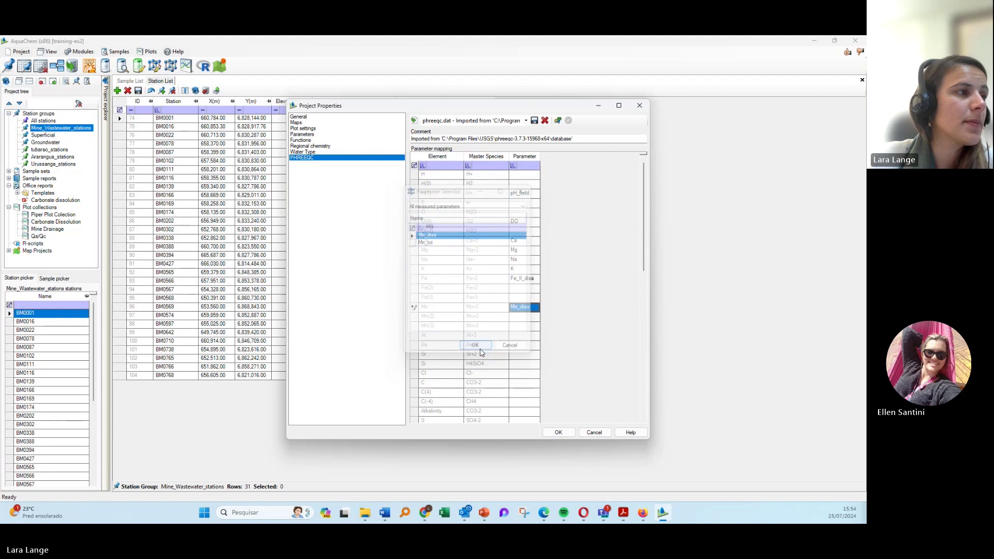
double_click(523, 336)
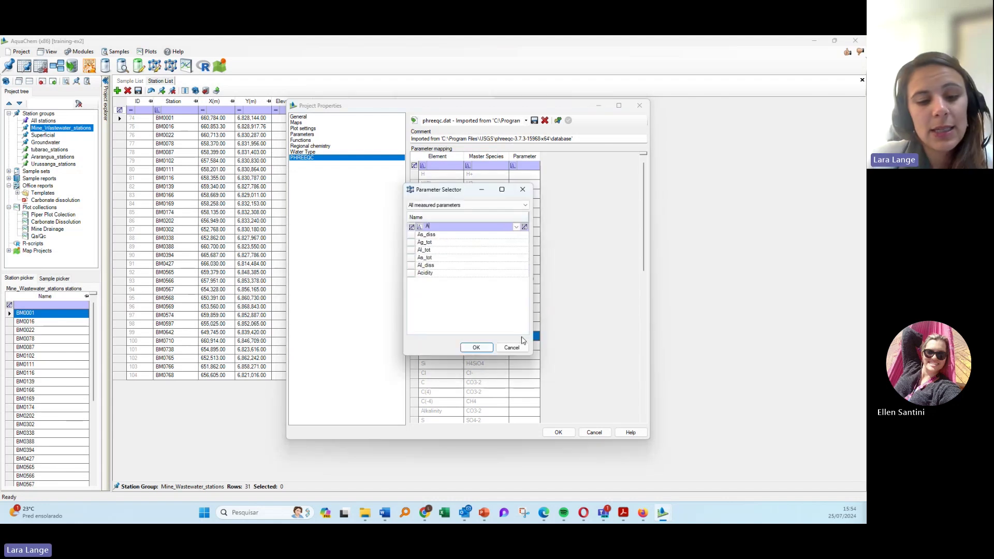
type("AL")
left_click(432, 242)
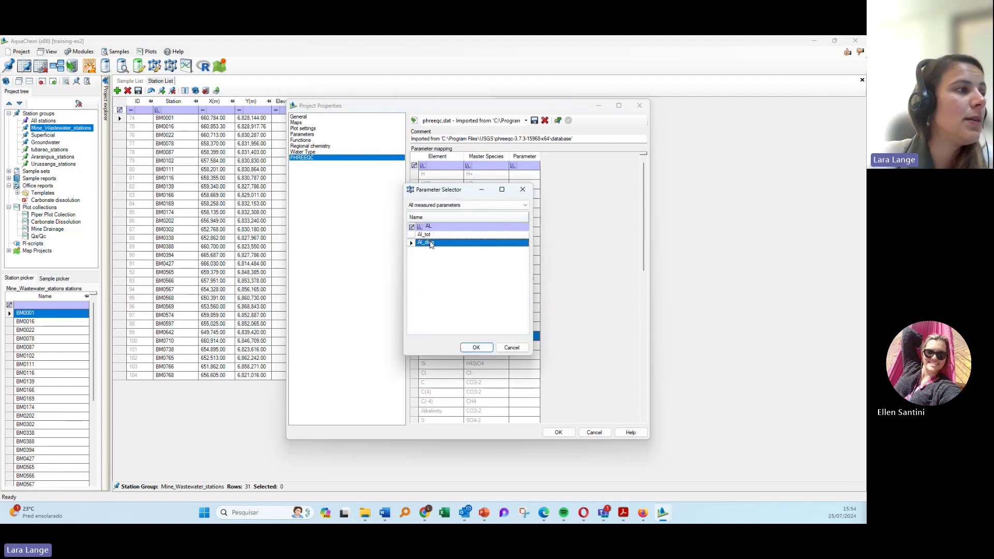
left_click(476, 347)
scroll(544, 364, "down", 1)
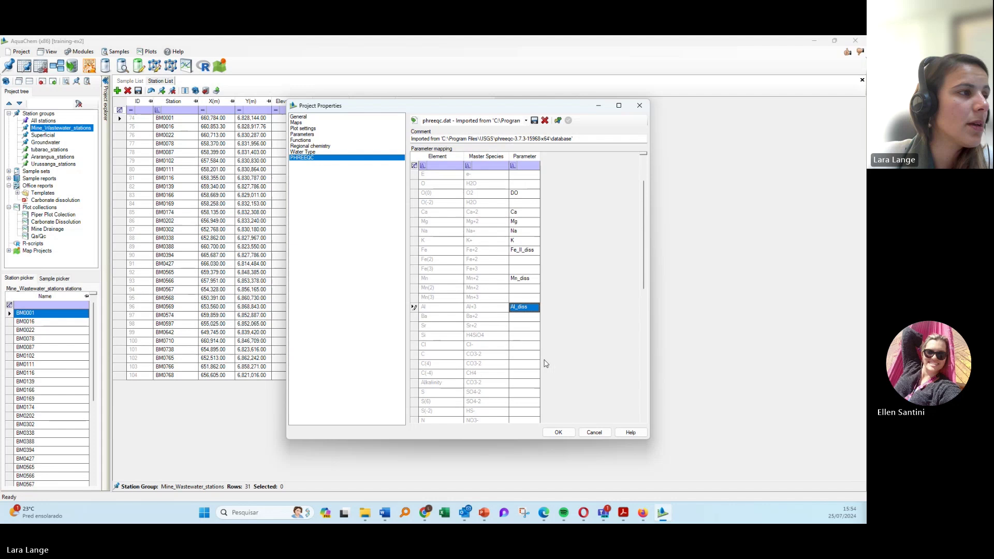
double_click(525, 336)
type("S")
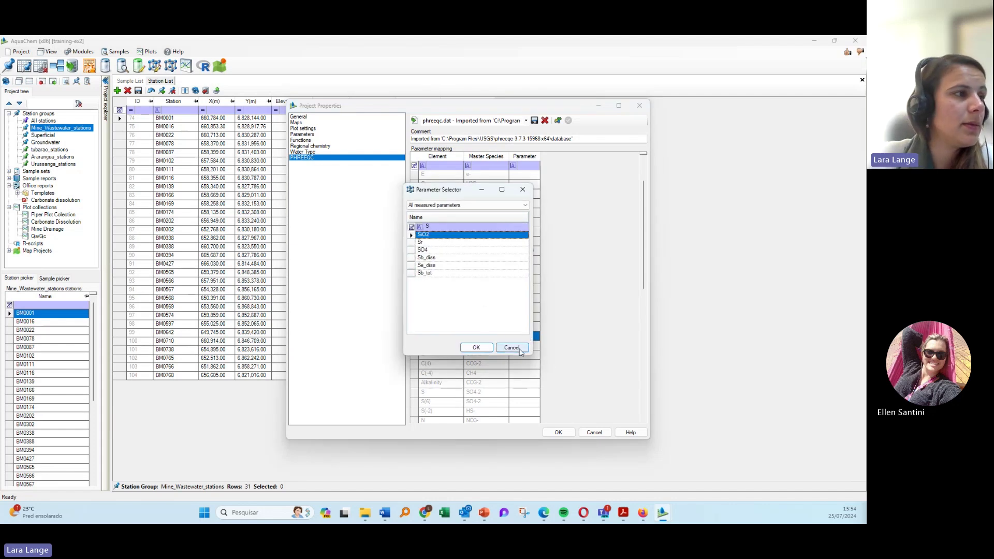
left_click(511, 348)
Map element Cl to the Cl parameter.
double_click(523, 355)
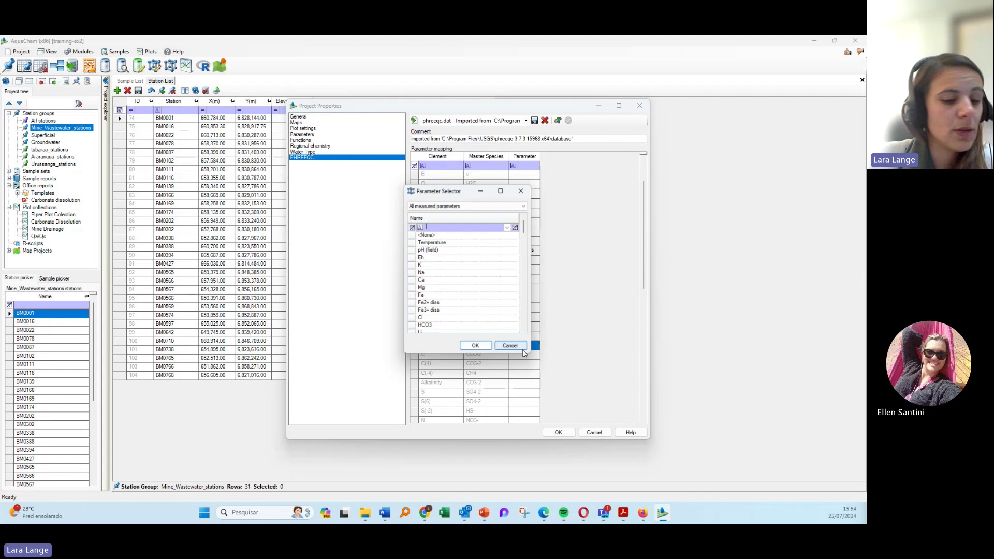
type("Cl")
left_click(430, 234)
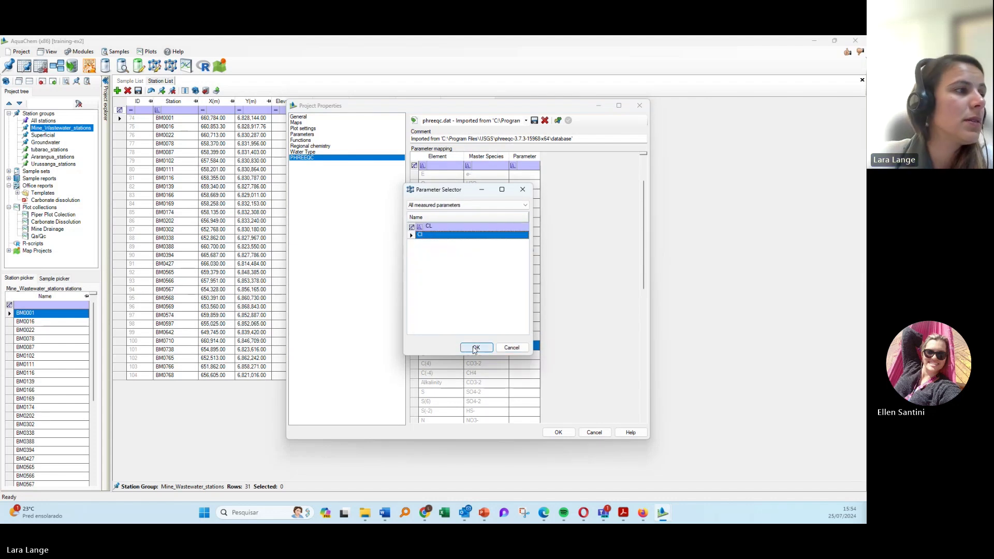
left_click(477, 348)
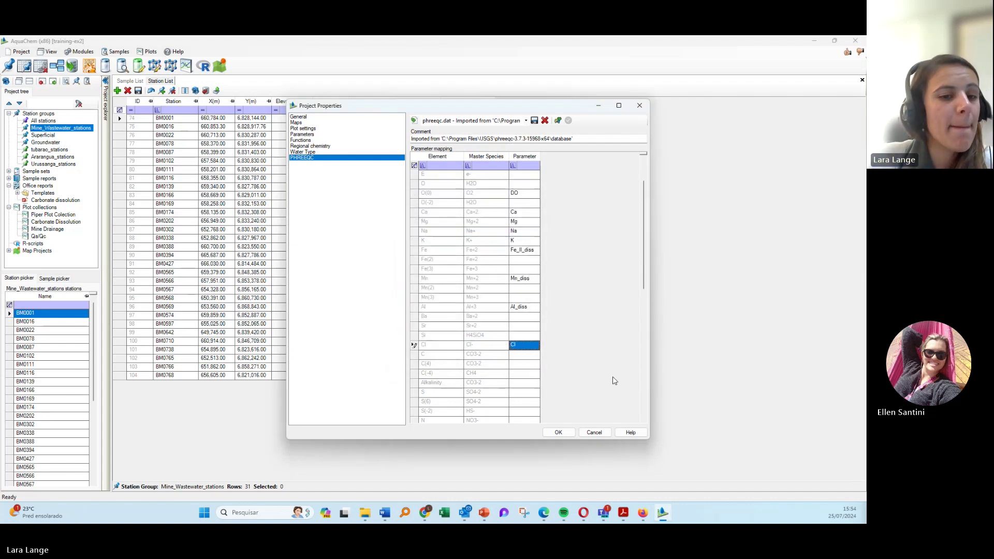
Map element Si to the SiO2 parameter and element Sr to the Sr parameter.
left_click(533, 345)
type("Si")
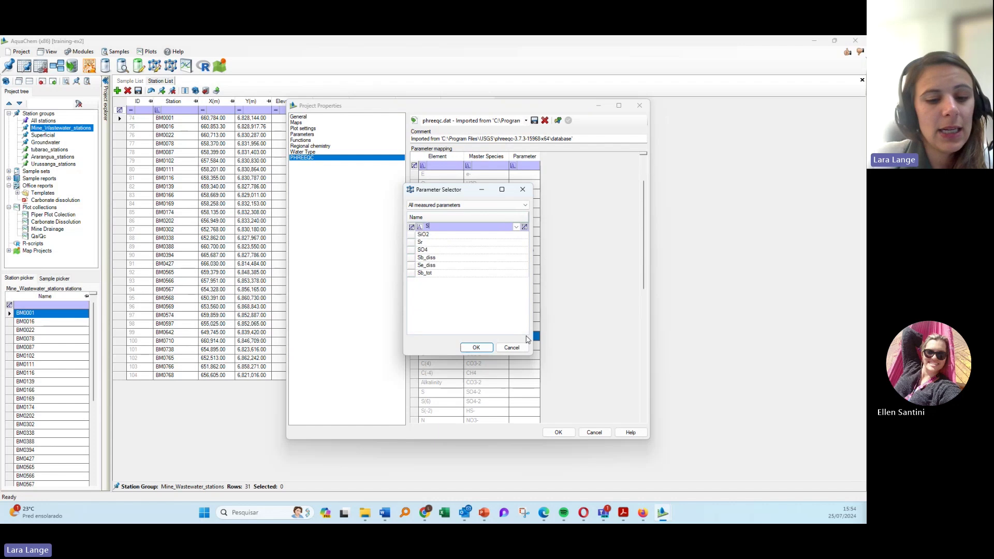
left_click(438, 235)
left_click(476, 347)
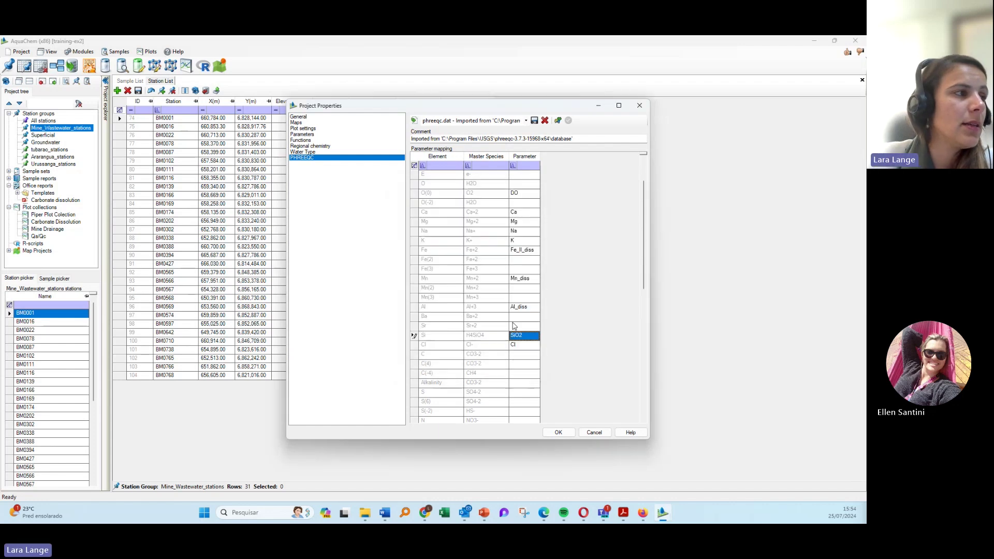
left_click(516, 327)
type("SR")
left_click(432, 236)
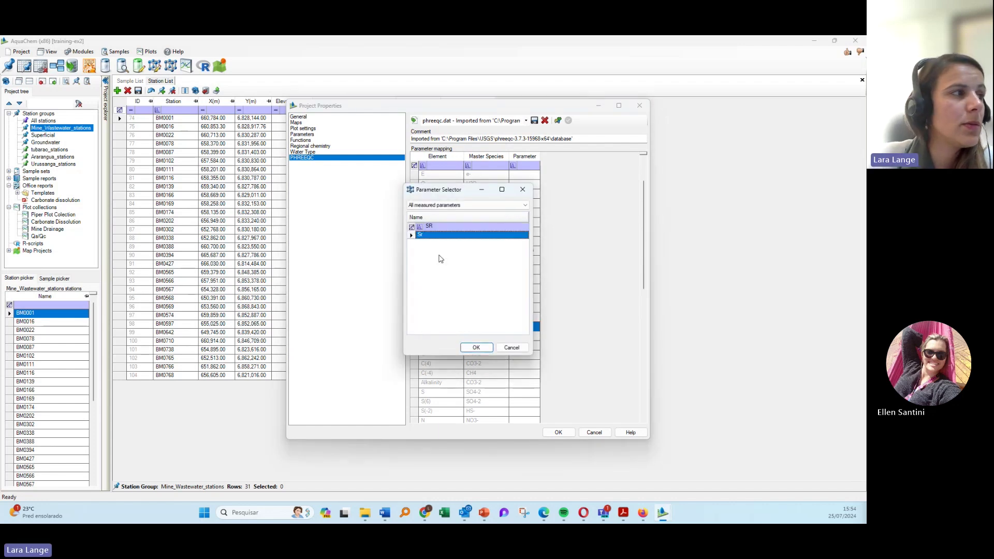
left_click(476, 347)
Map element Ba to the Ba parameter and Alkalinity to HCO3.
left_click(524, 318)
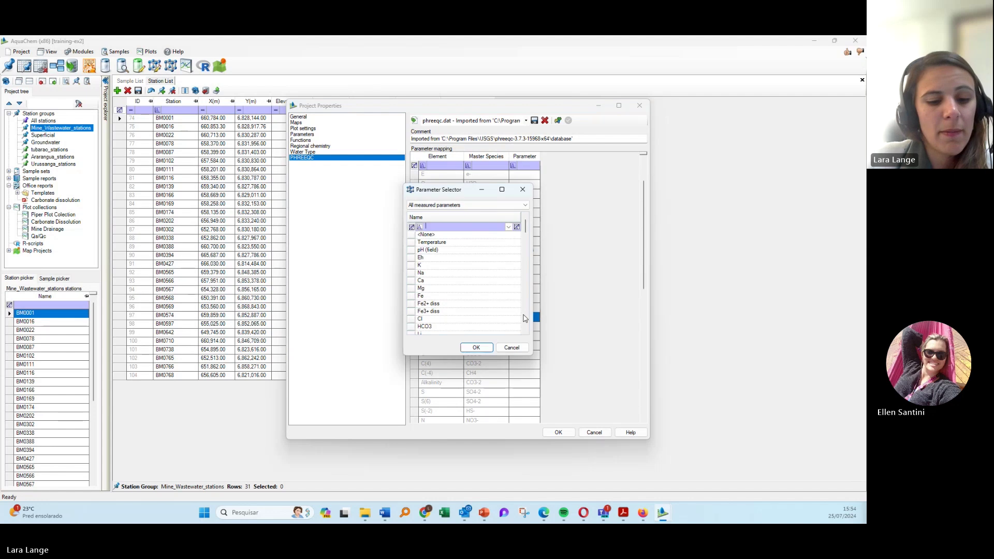
type("BA")
left_click(455, 236)
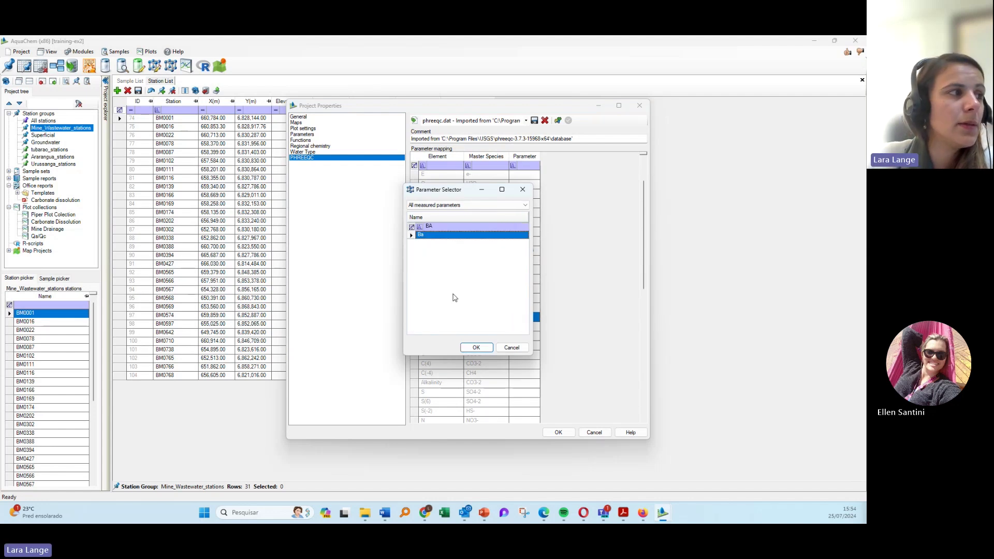
left_click(476, 347)
scroll(551, 346, "down", 1)
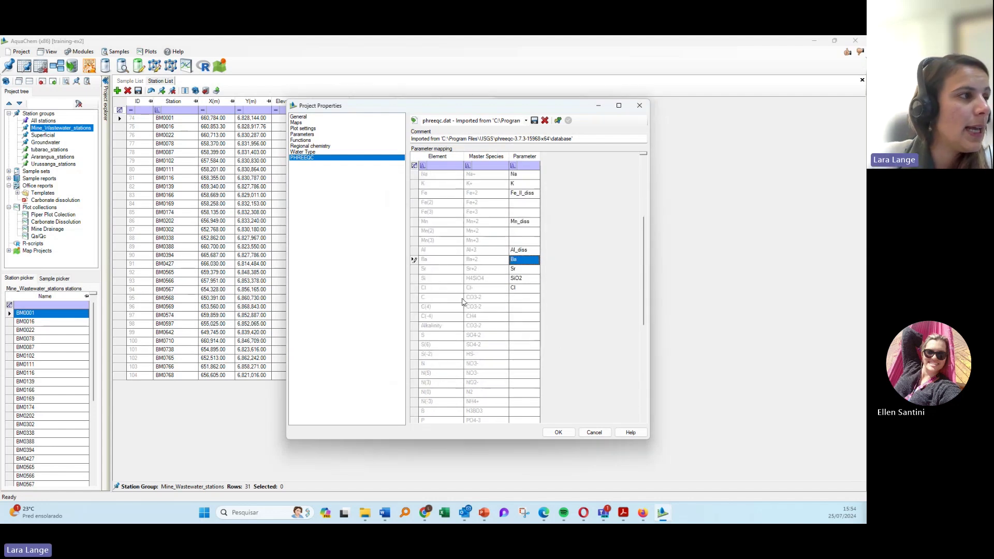
left_click(519, 326)
type("HC")
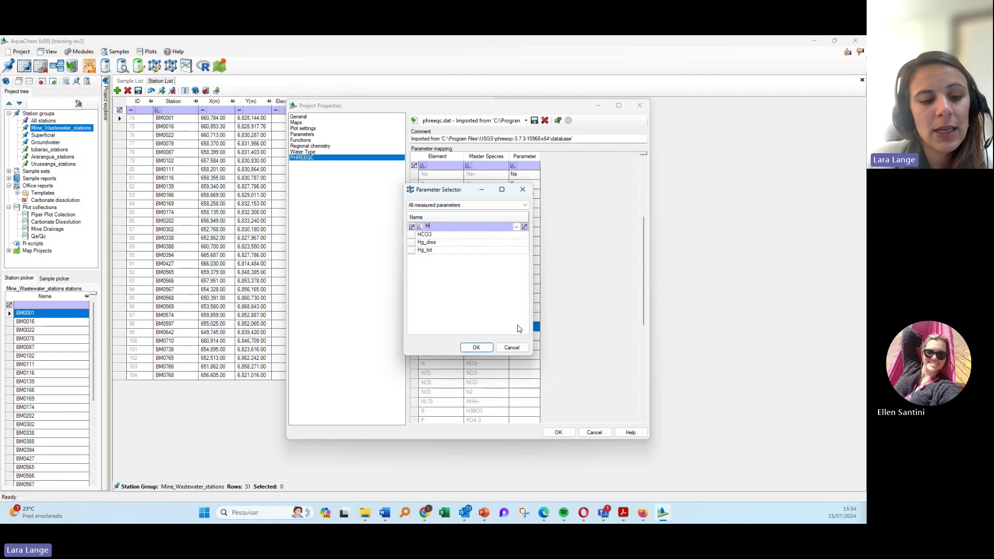
left_click(446, 235)
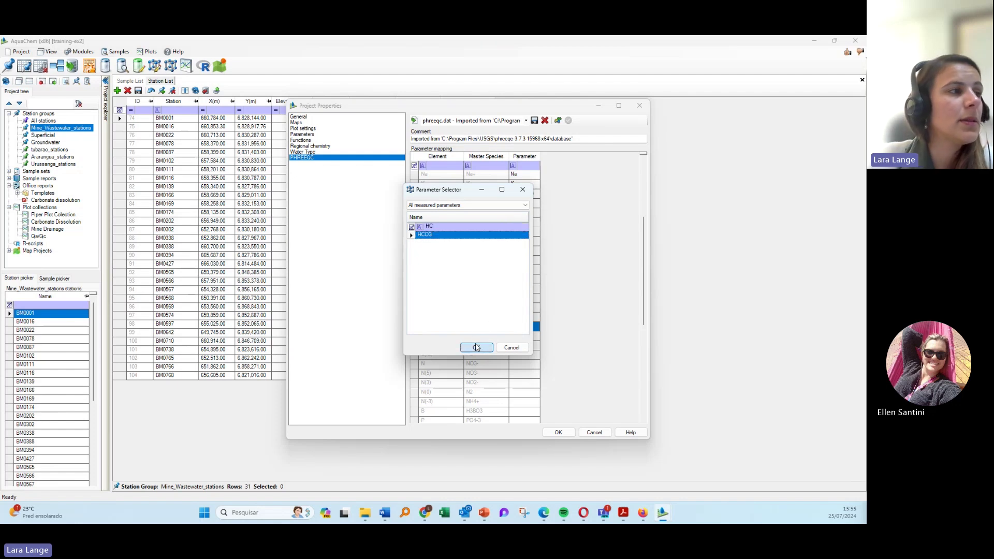
left_click(476, 347)
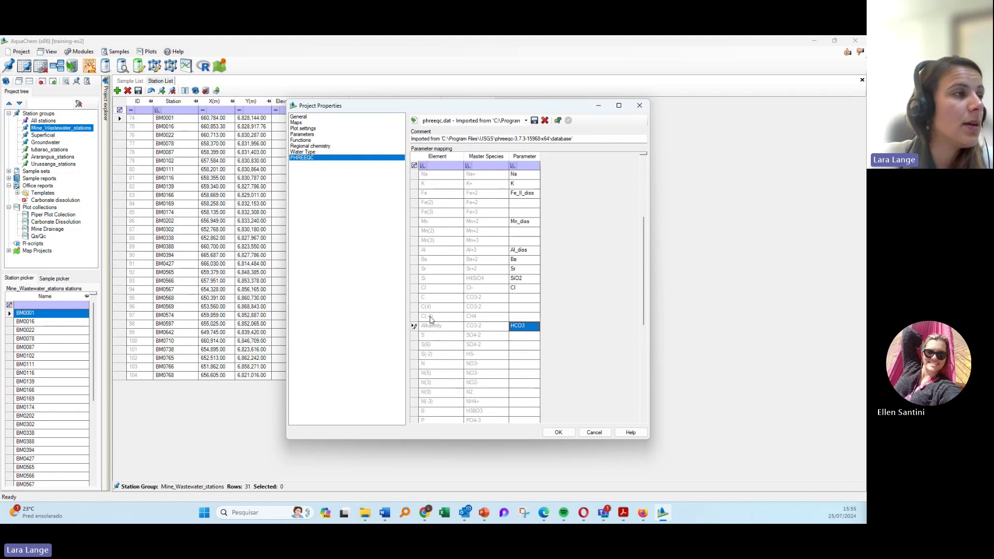
Map element S, with master species SO4-2, to the SO4 parameter.
double_click(524, 337)
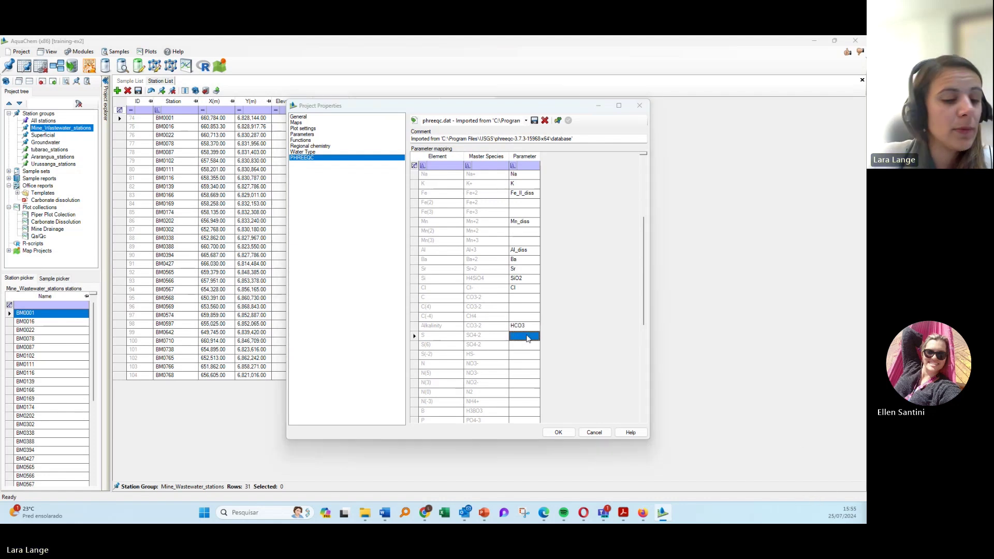
left_click(430, 227)
type("SO")
left_click(429, 234)
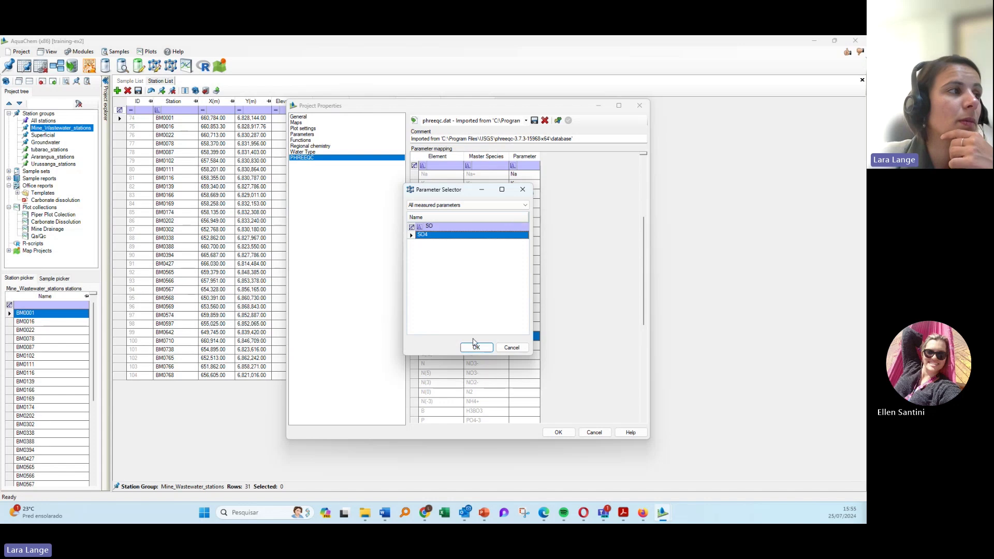
left_click(476, 347)
Map element Cu, with master species Cu+2, to the Cu_diss parameter.
scroll(601, 359, "down", 1)
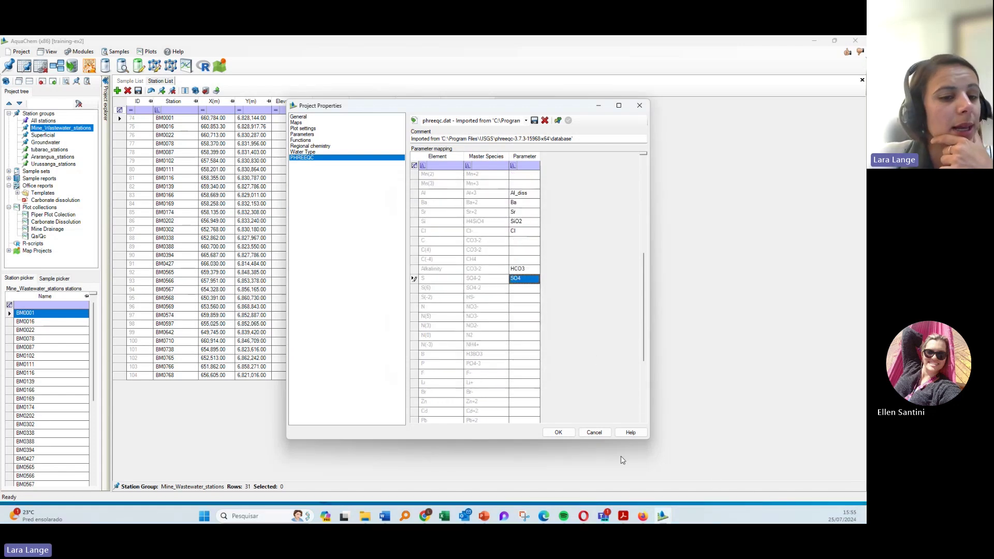
scroll(485, 355, "down", 3)
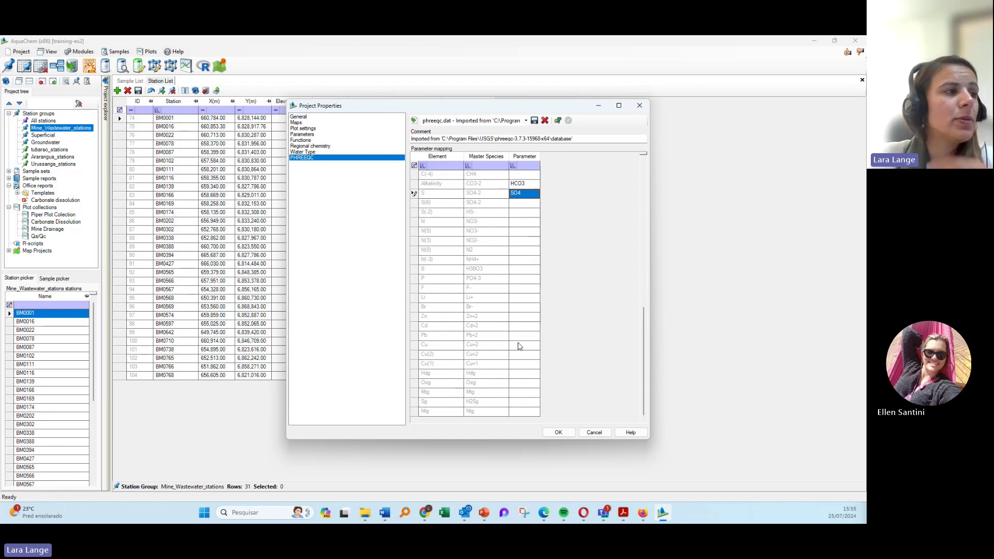
double_click(519, 345)
type("CY")
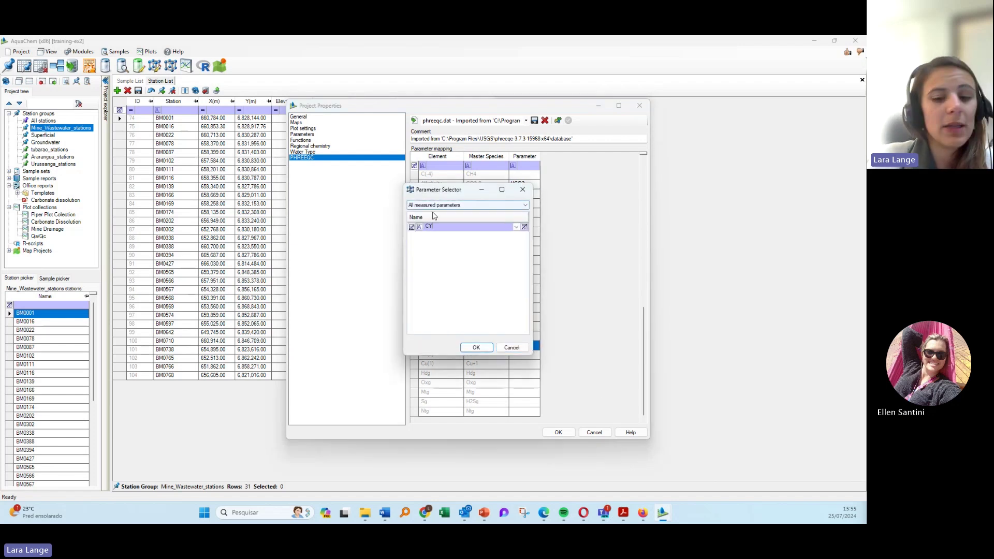
key("BackSpace")
type("U")
left_click(439, 236)
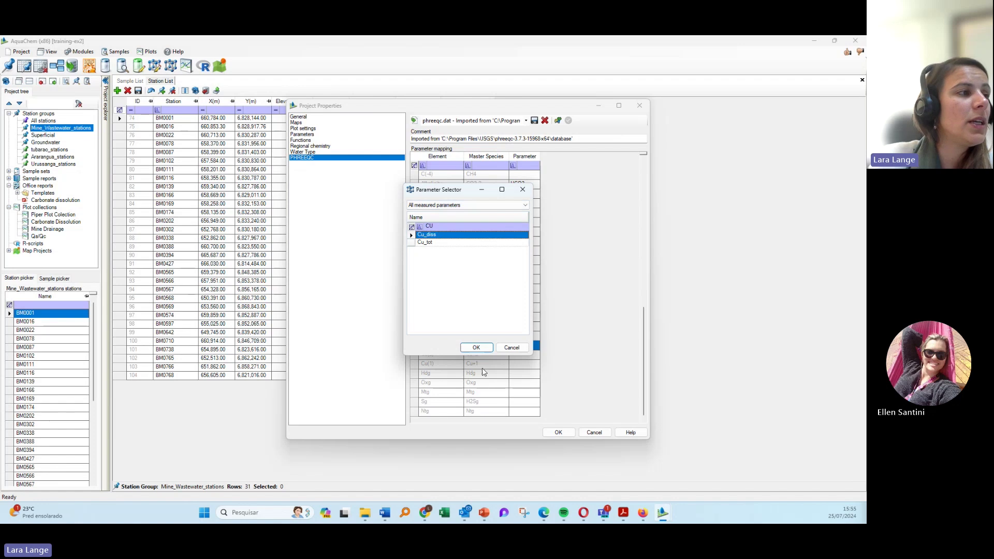
left_click(477, 347)
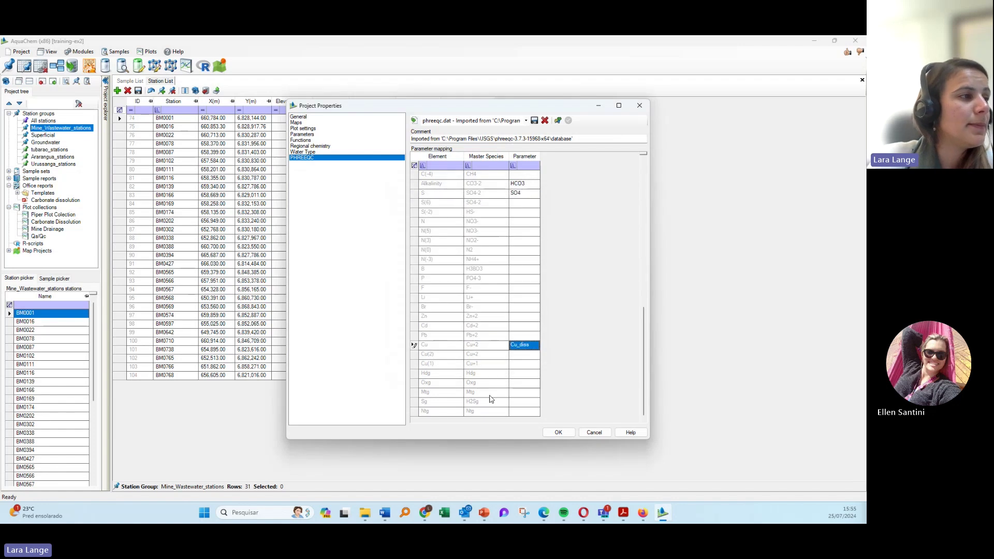
Map element Zn to the Zn_diss parameter.
left_click(522, 314)
left_click(523, 314)
type("ZN")
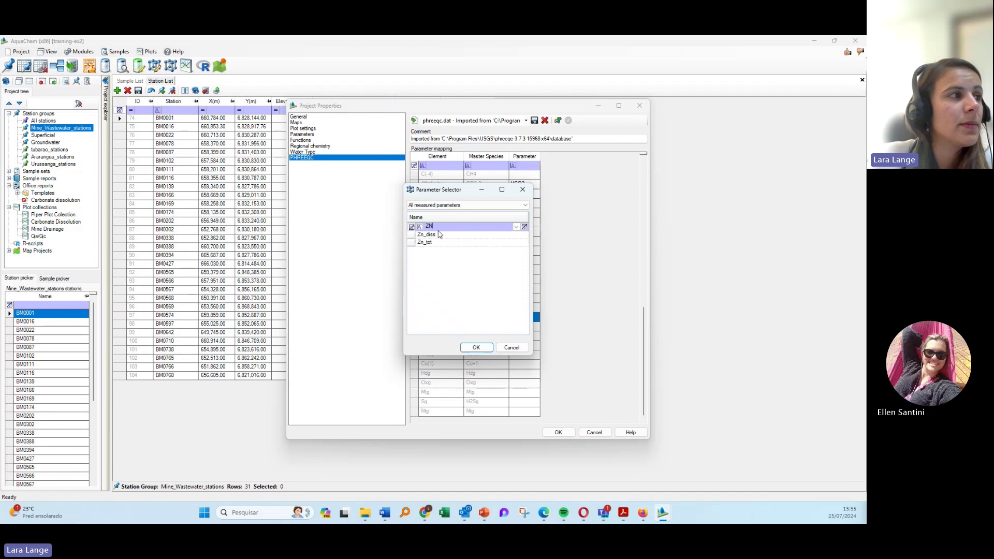
left_click(438, 235)
left_click(476, 347)
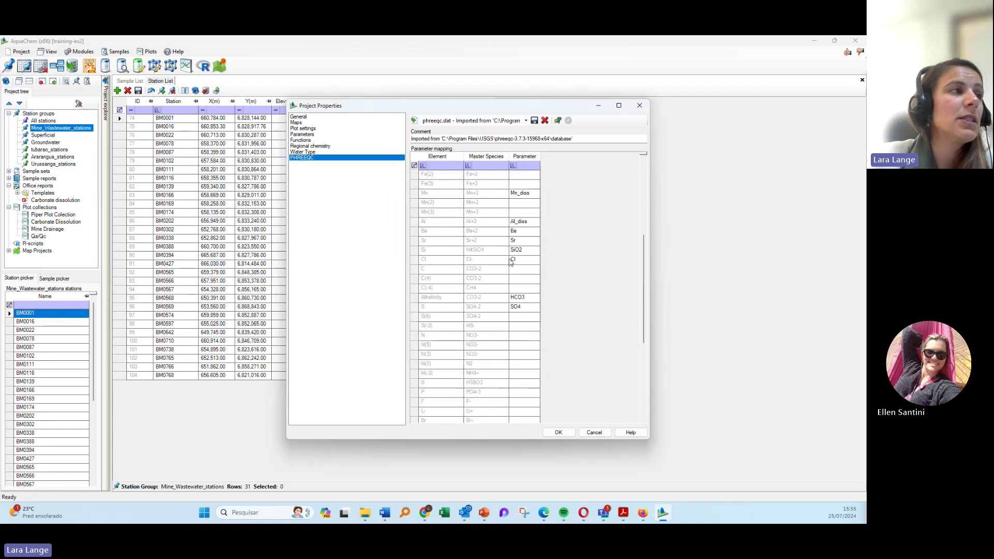
Review the parameter mapping, save the phreeqc.dat settings and accept the project properties.
scroll(441, 212, "up", 4)
scroll(621, 238, "down", 8)
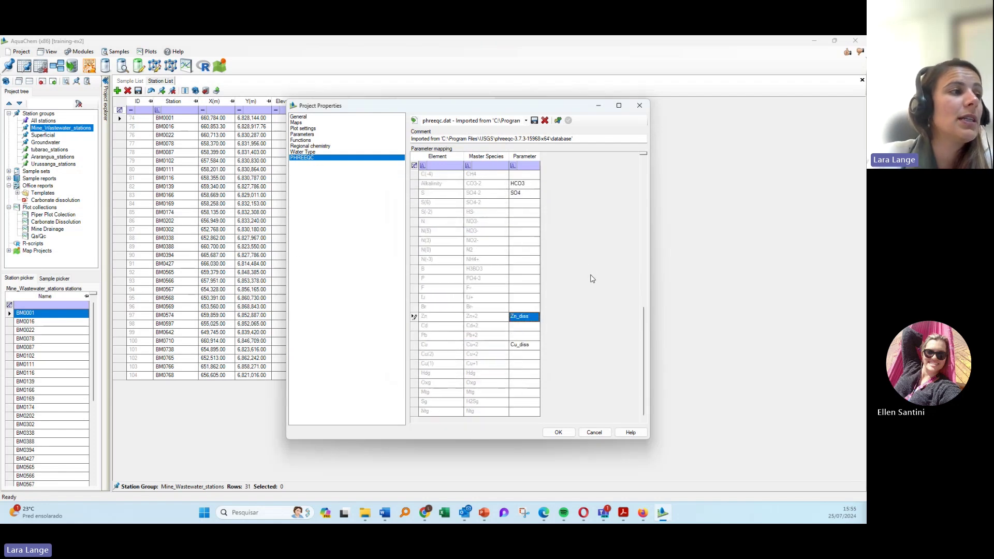
left_click(558, 433)
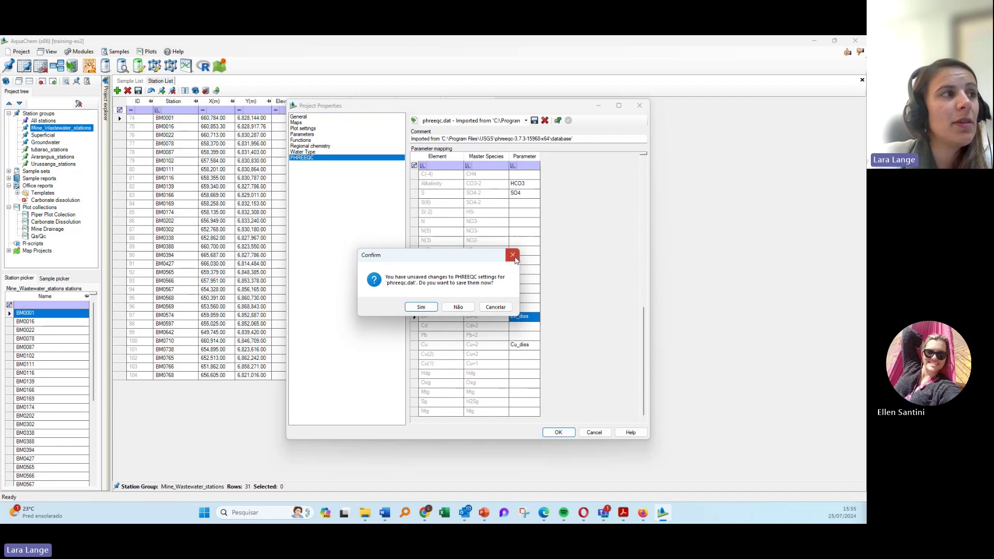
left_click(512, 255)
left_click(566, 433)
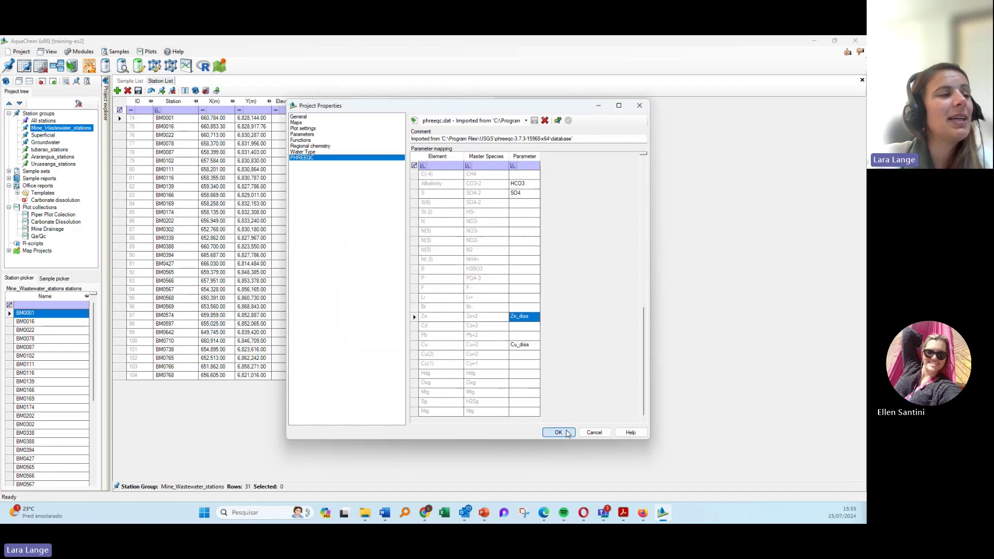